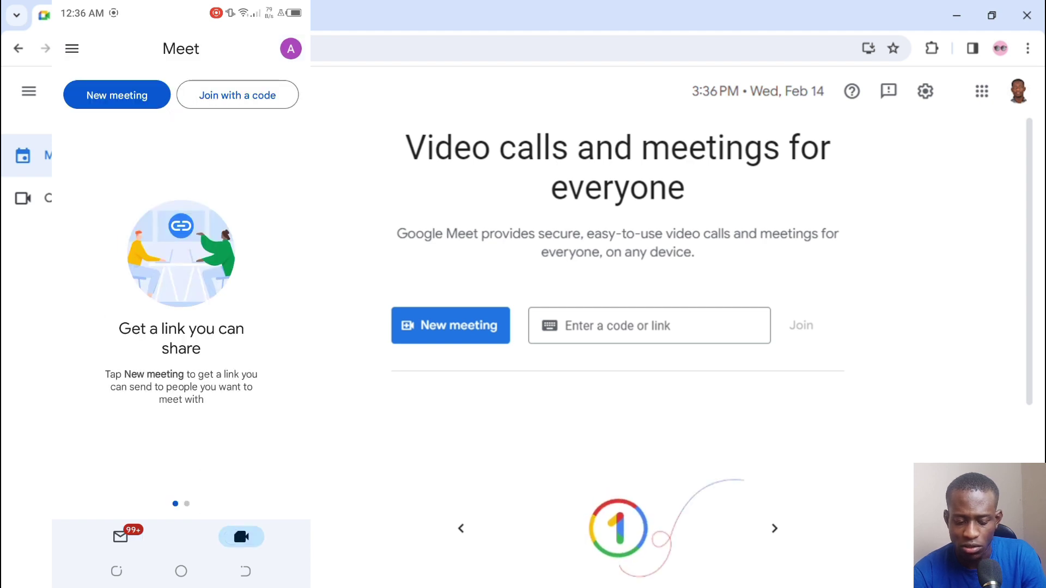
Step: Look through the phone's new-meeting options and the Meet settings, then return to the home page
left_click(116, 94)
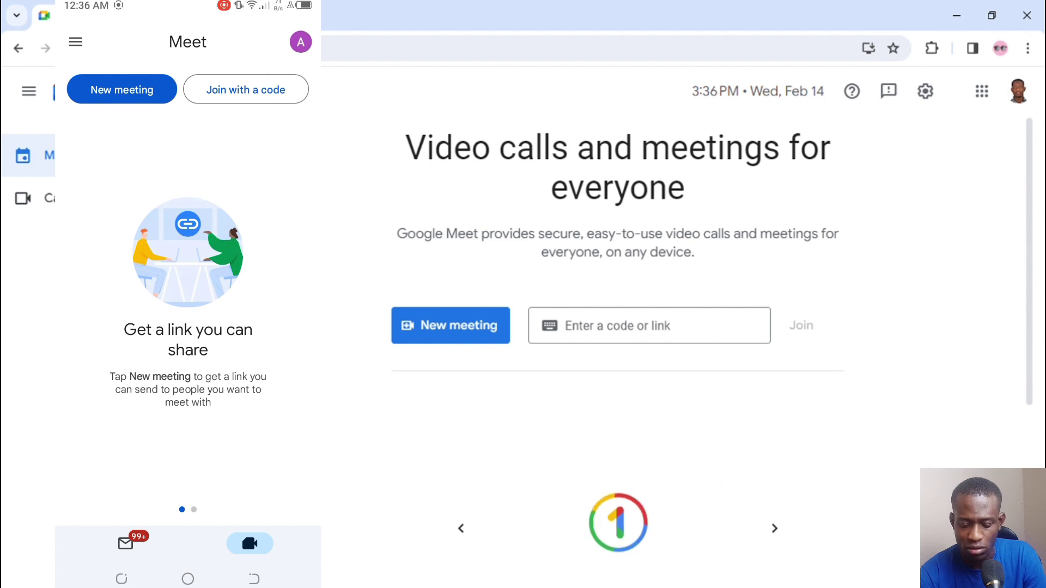
left_click(122, 89)
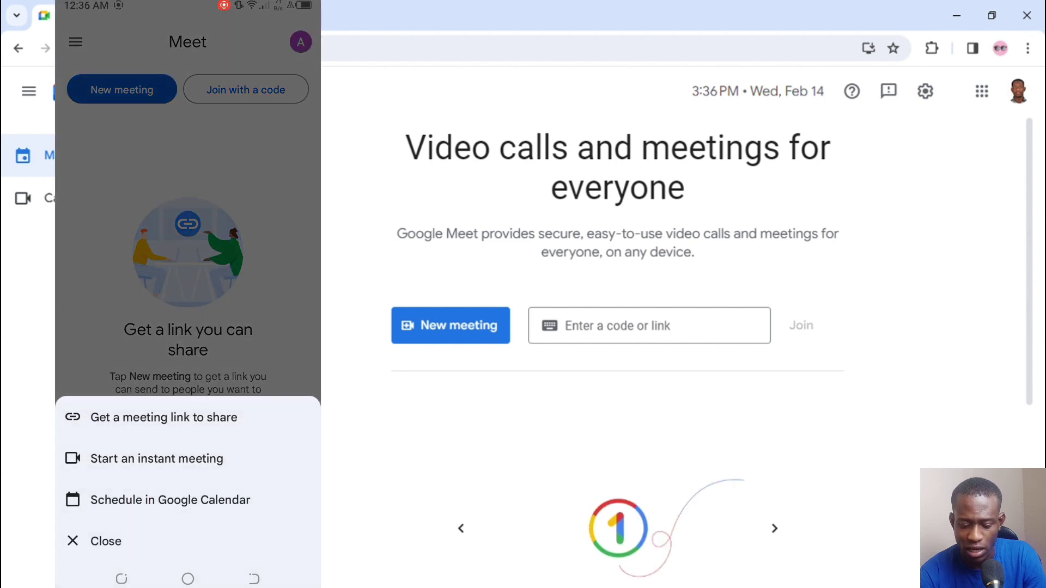
left_click(257, 180)
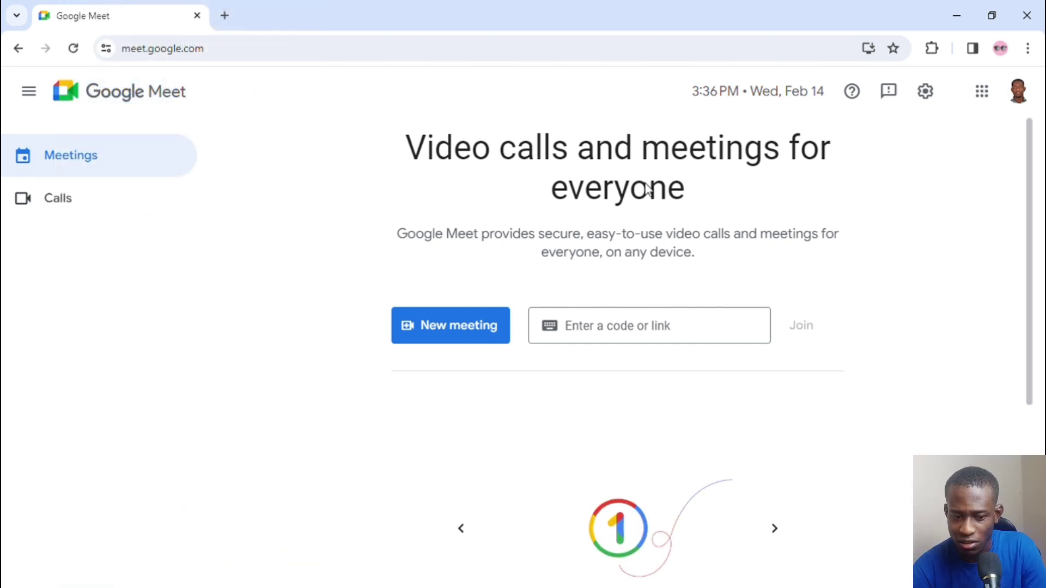
left_click(937, 90)
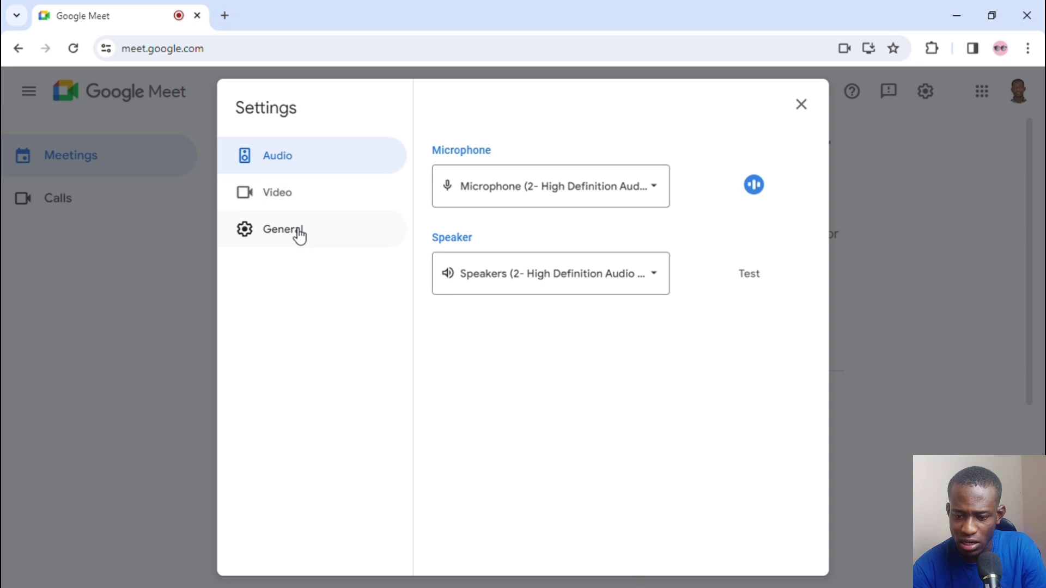
left_click(879, 241)
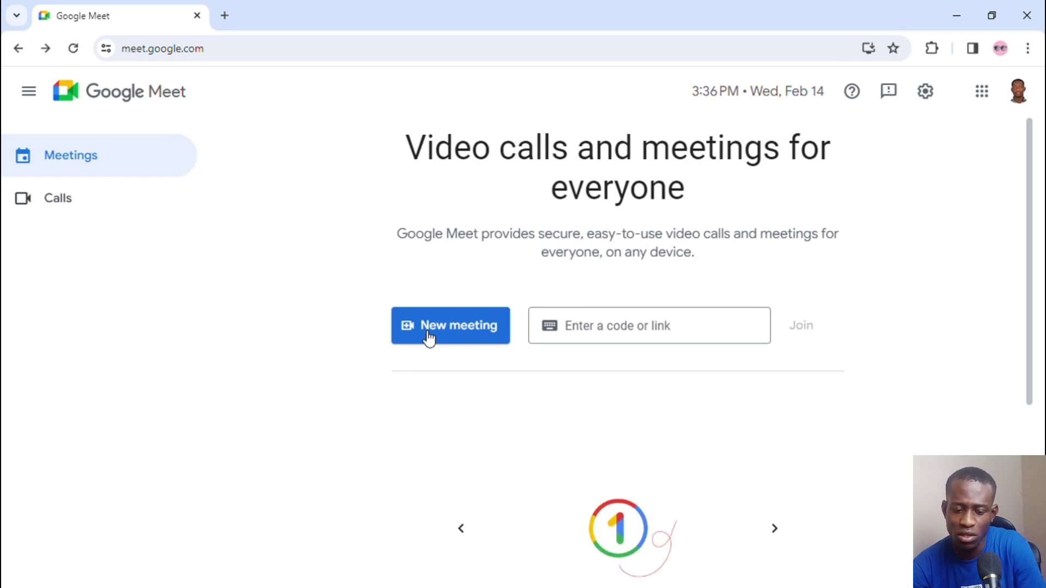
Step: Create a meeting link for later, copy it to the clipboard, and close the link dialog
left_click(429, 338)
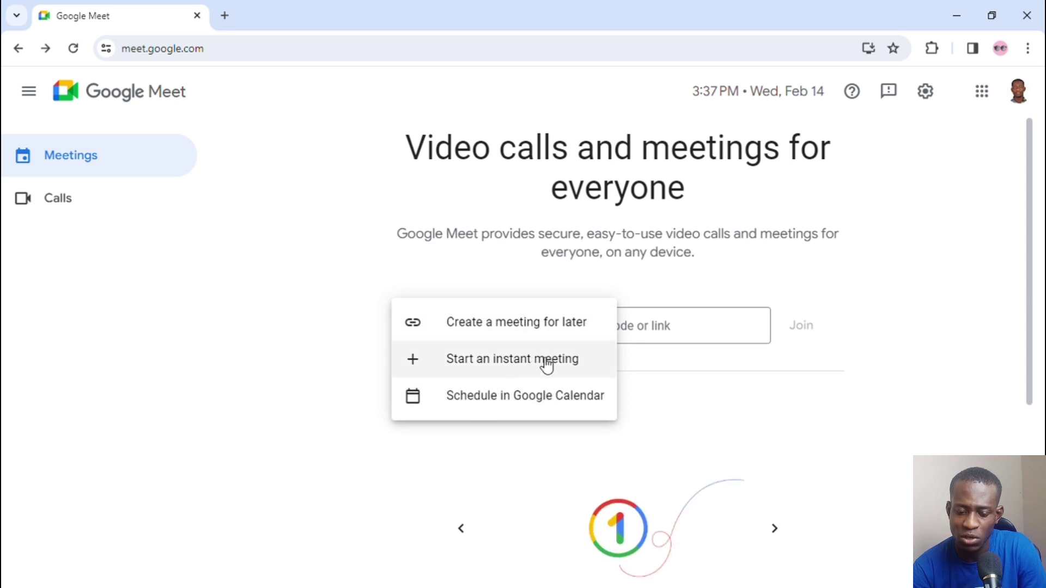
left_click(524, 332)
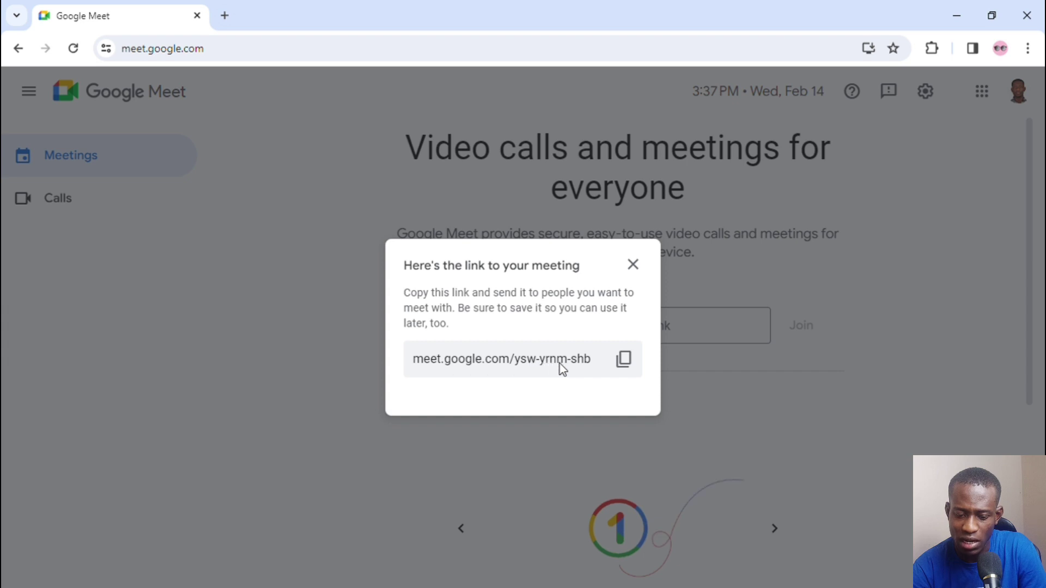
left_click(624, 362)
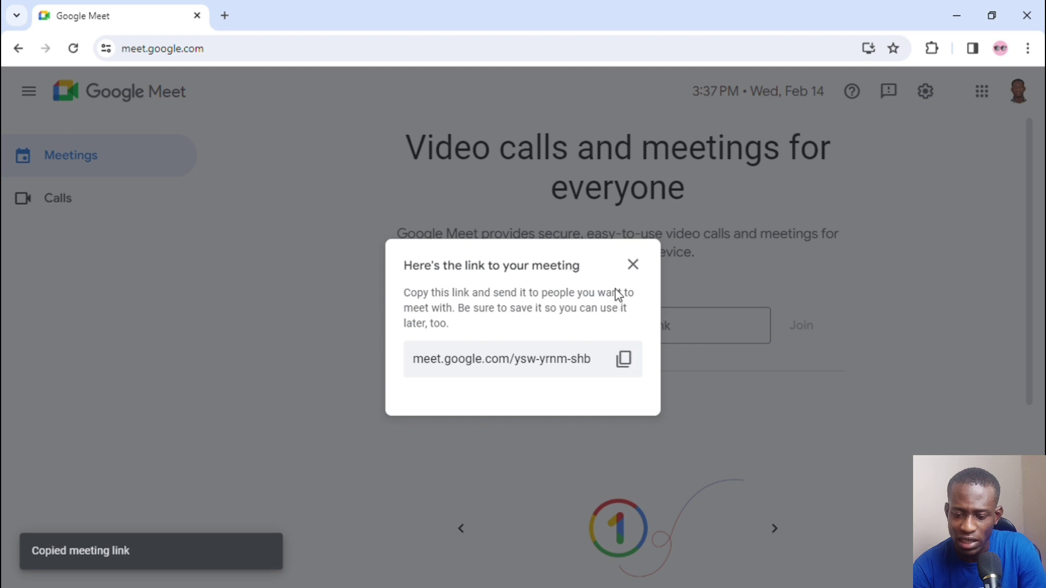
left_click(631, 269)
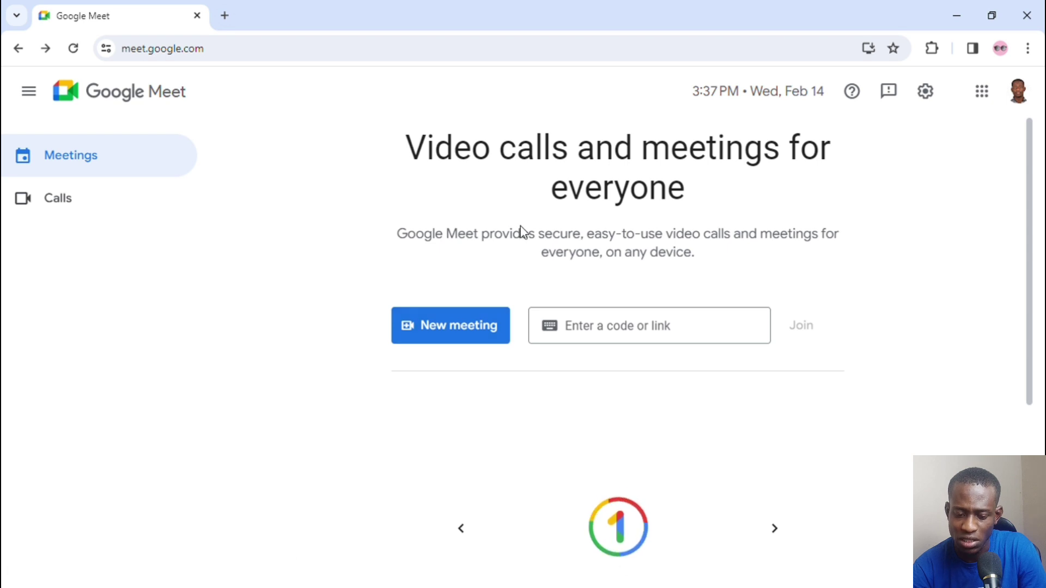
Step: Start the instant meeting mxq-vvma-icb with the camera and microphone both turned off
left_click(450, 337)
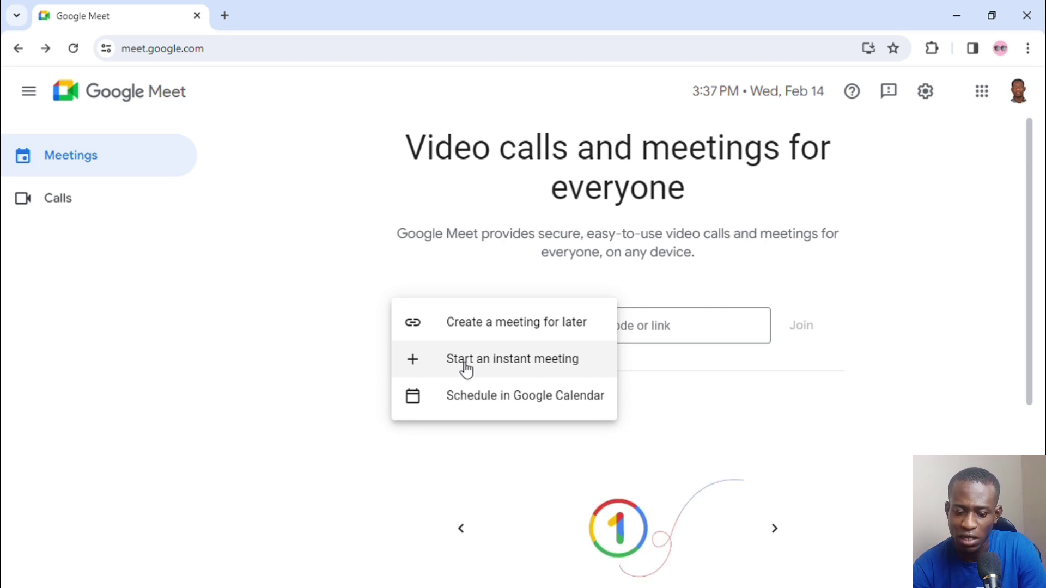
left_click(466, 369)
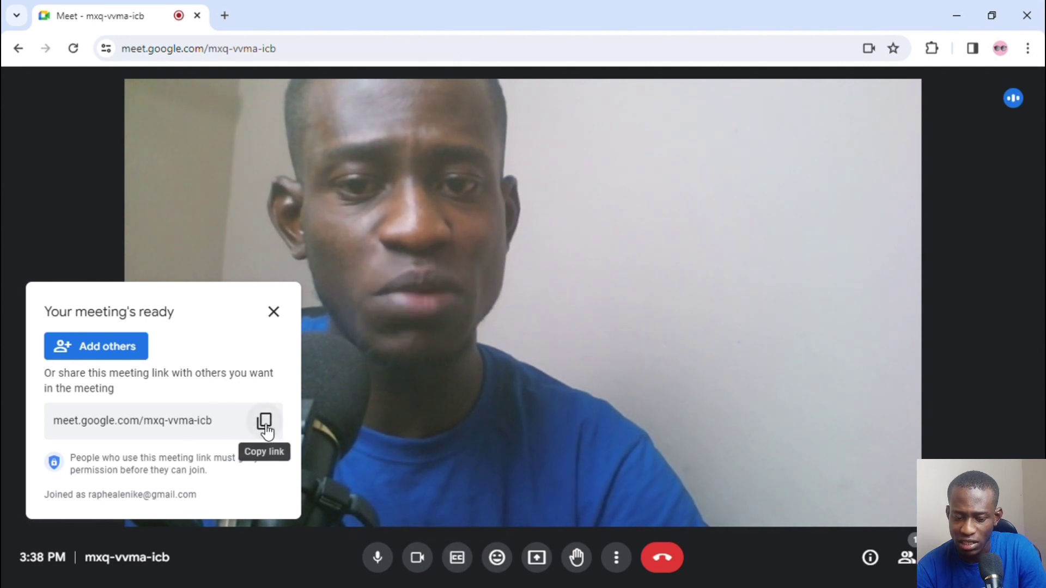
mouse_move(360, 344)
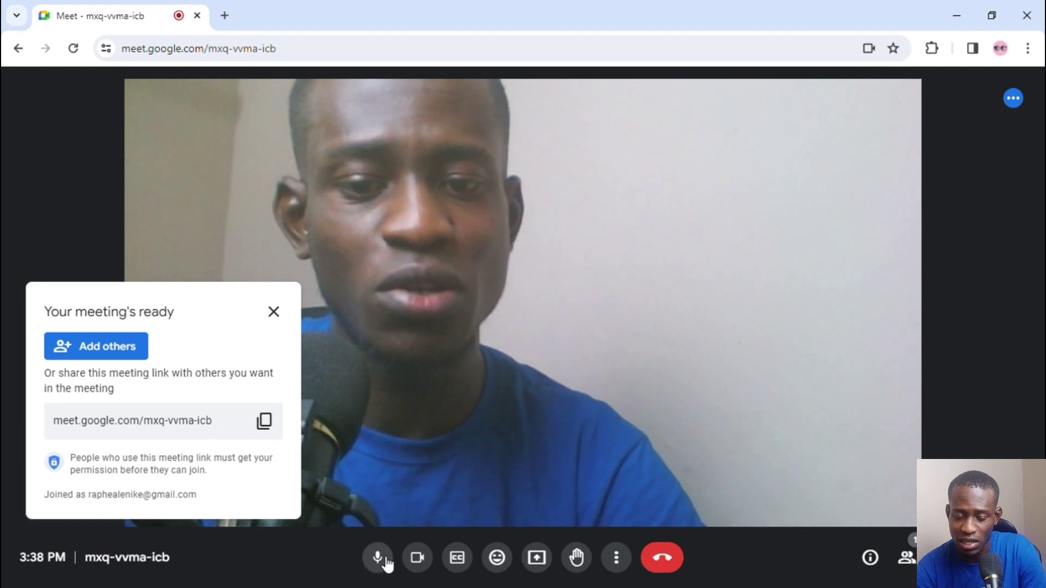
left_click(418, 559)
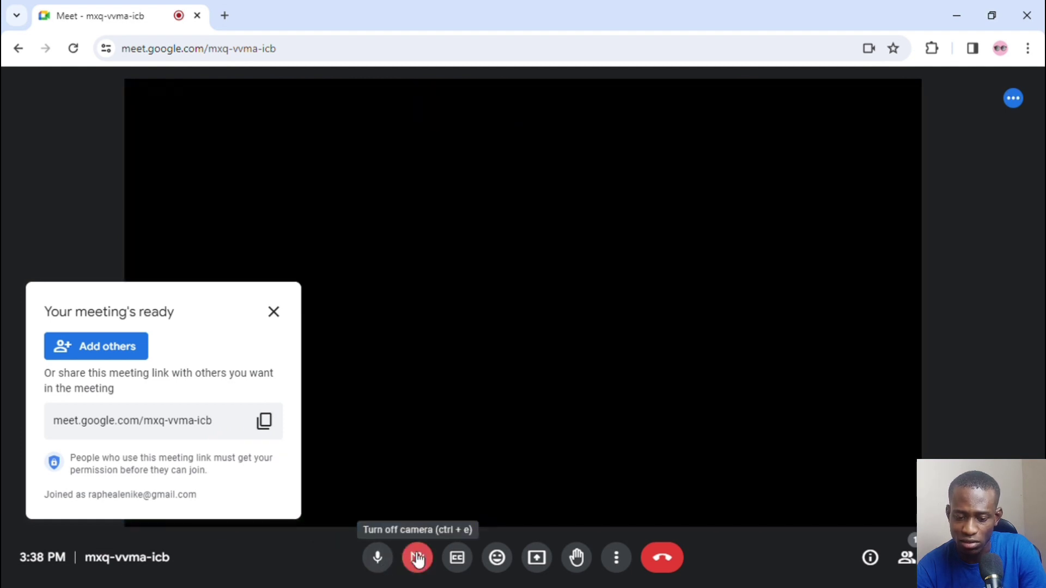
left_click(383, 559)
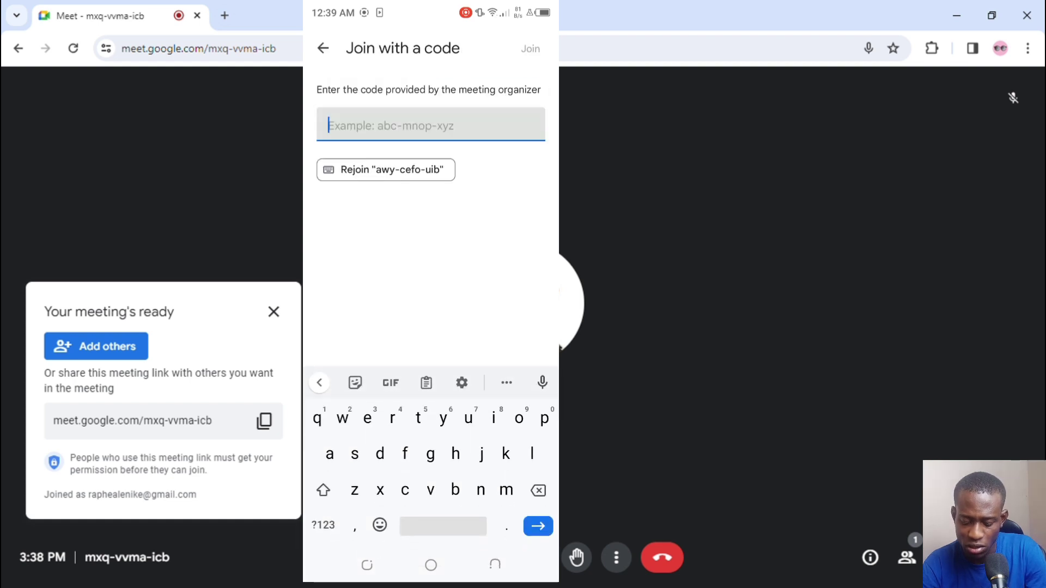
type("mxq-")
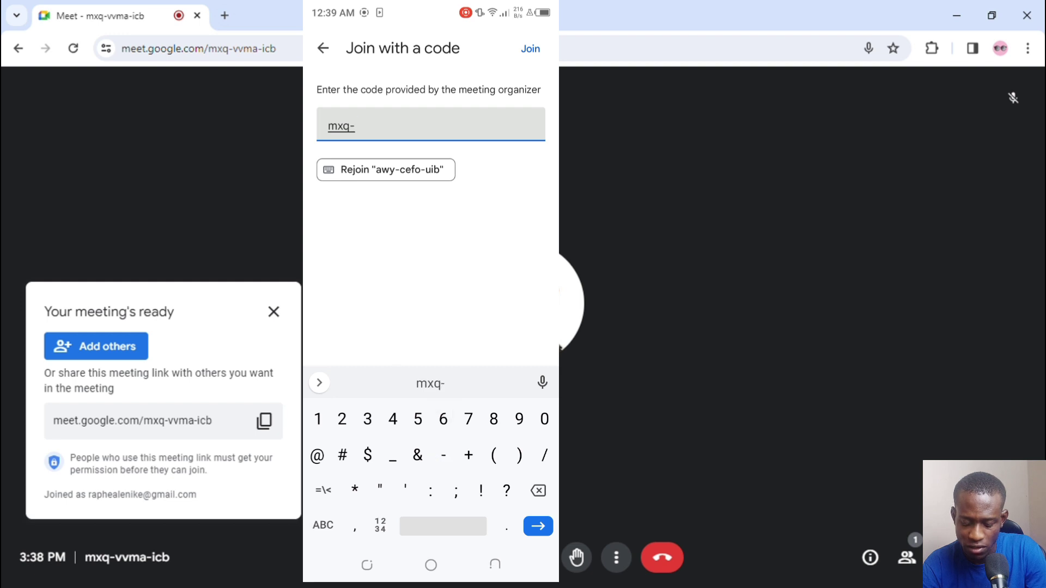
type("vvm")
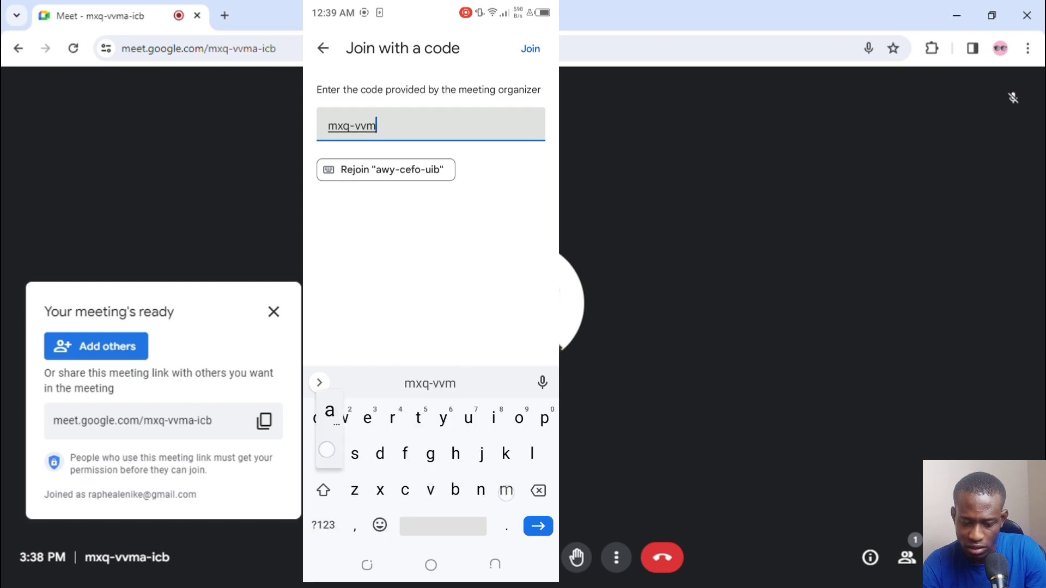
type("a-")
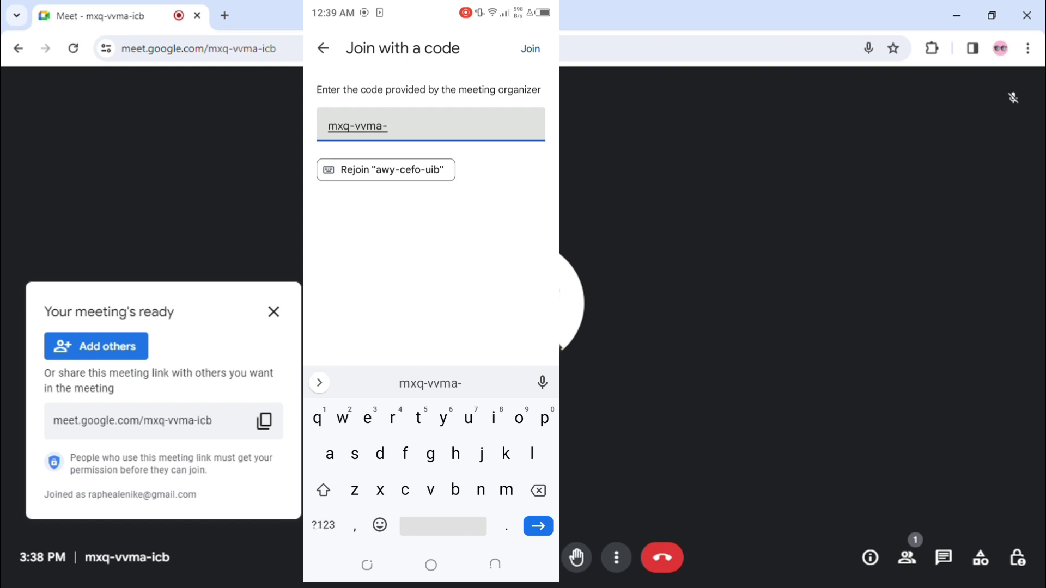
type("icb")
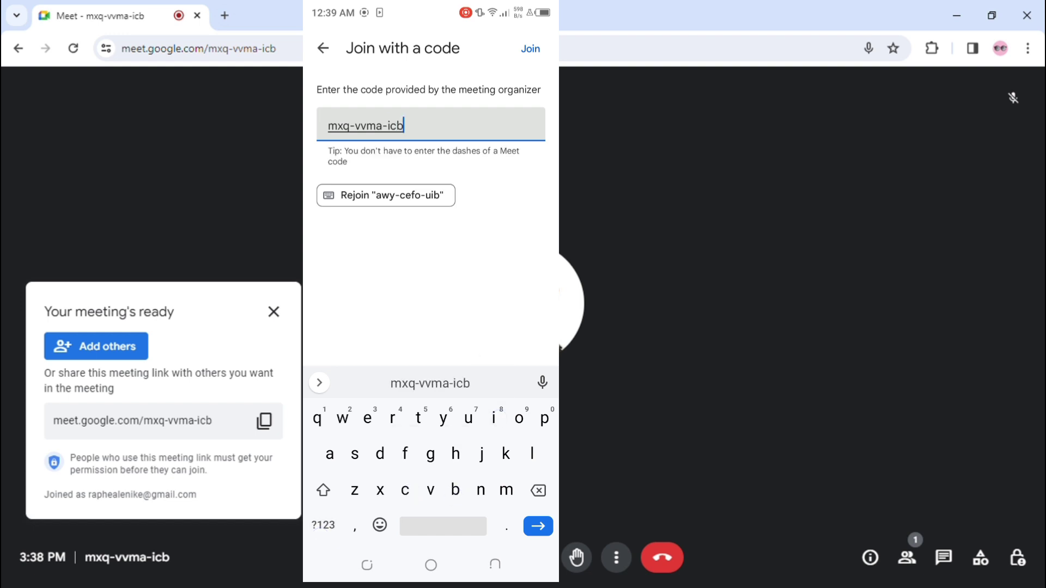
left_click(530, 49)
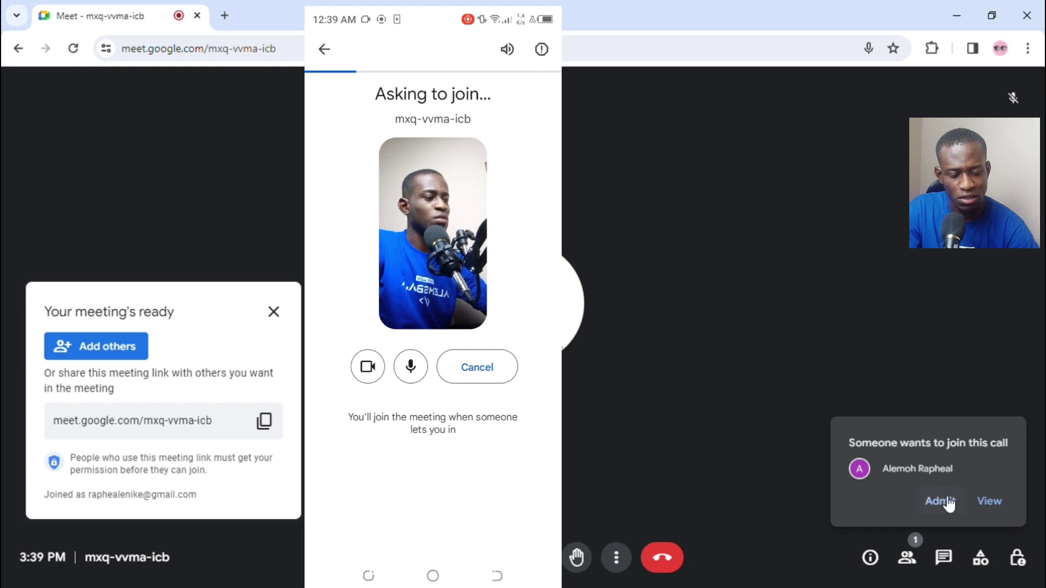
Step: Admit the waiting phone participant, mute their microphone, and close the People panel
left_click(992, 501)
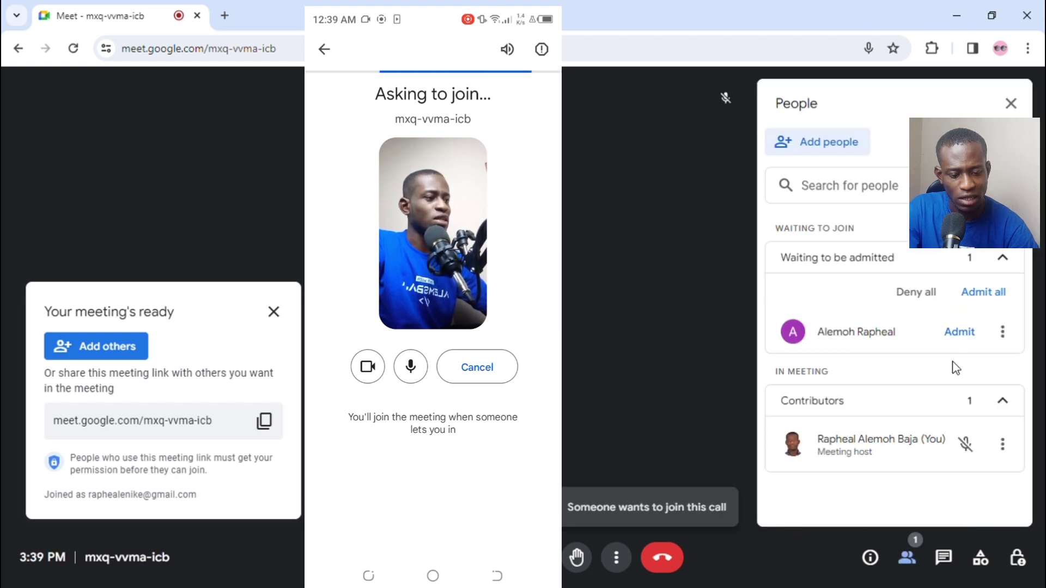
left_click(959, 334)
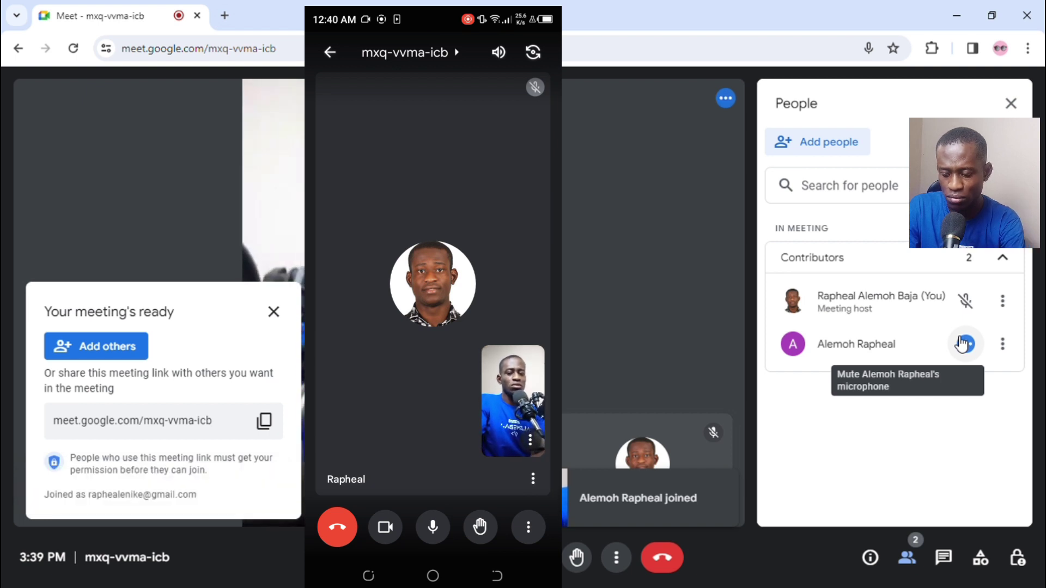
left_click(962, 344)
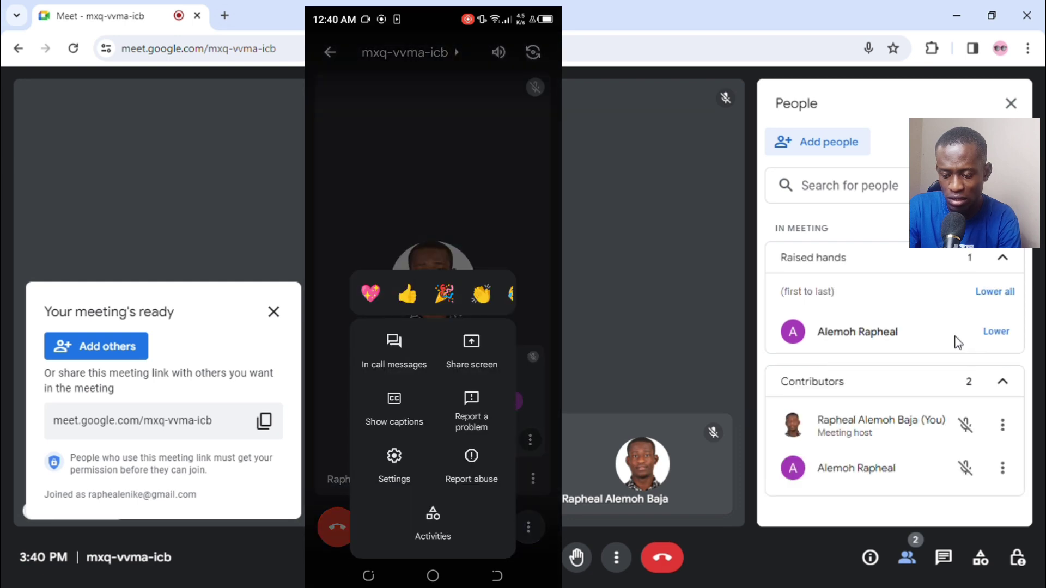
left_click(1012, 104)
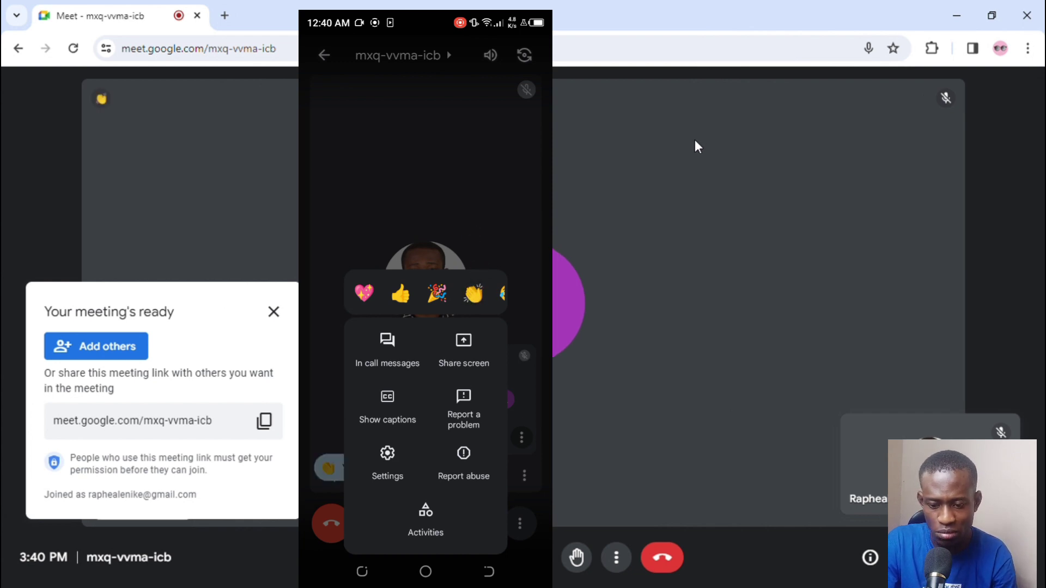
Step: Close the 'Your meeting's ready' card and switch your microphone back on
left_click(271, 319)
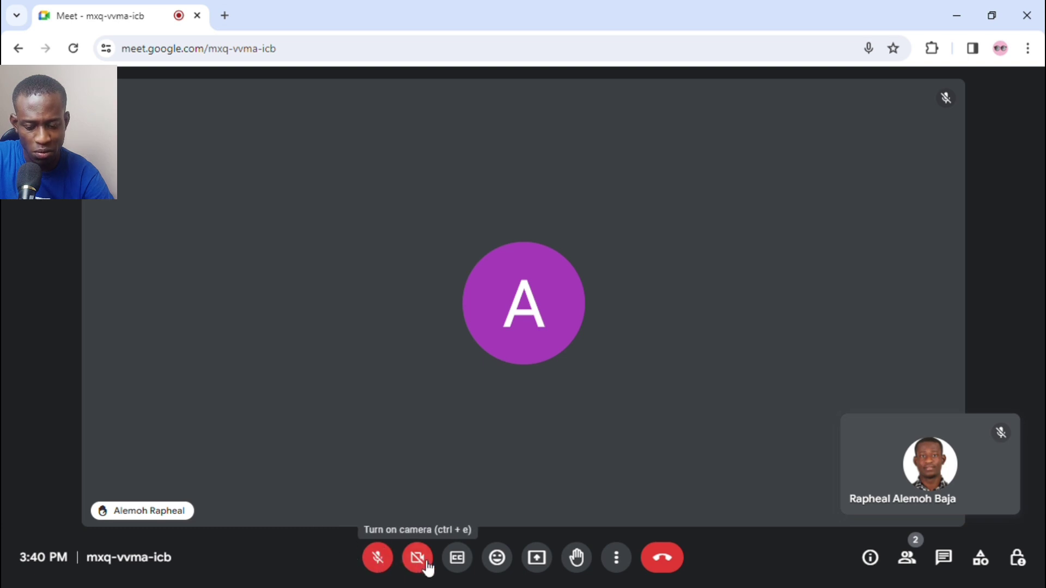
left_click(387, 559)
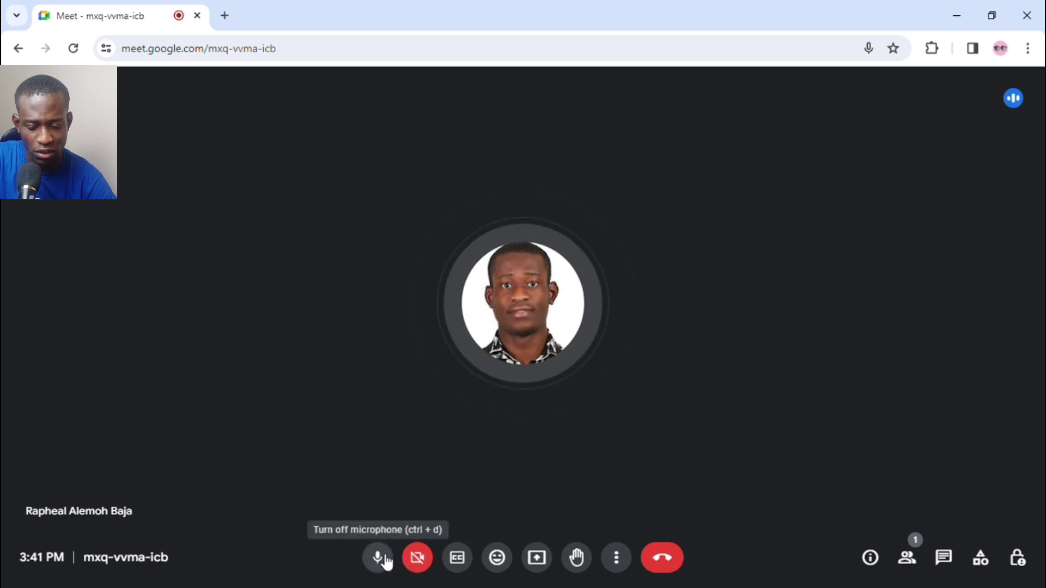
Step: Turn captions on then off, send clap and party popper reactions, and open Present now
left_click(463, 564)
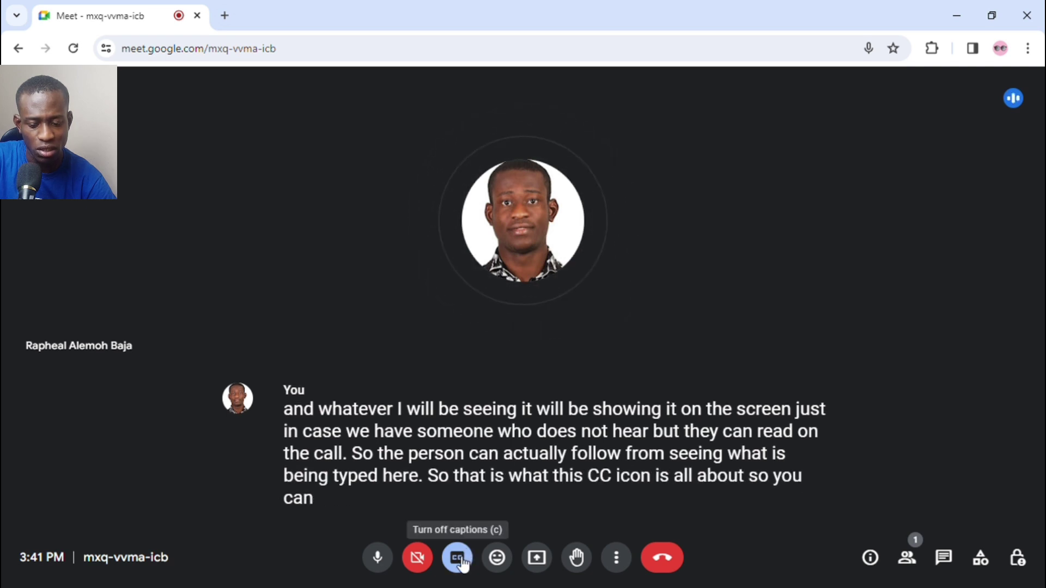
left_click(462, 561)
left_click(503, 563)
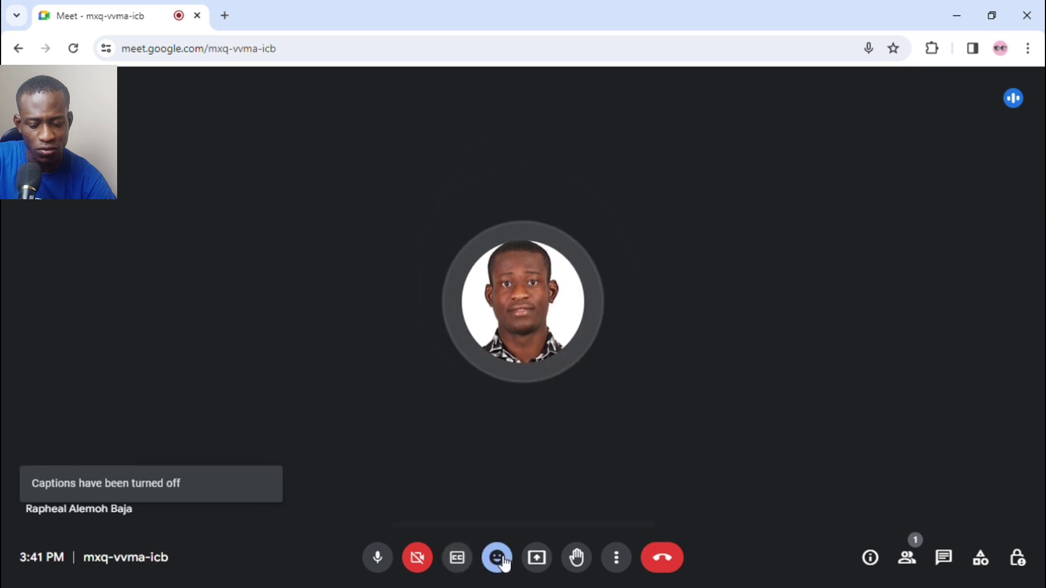
left_click(494, 513)
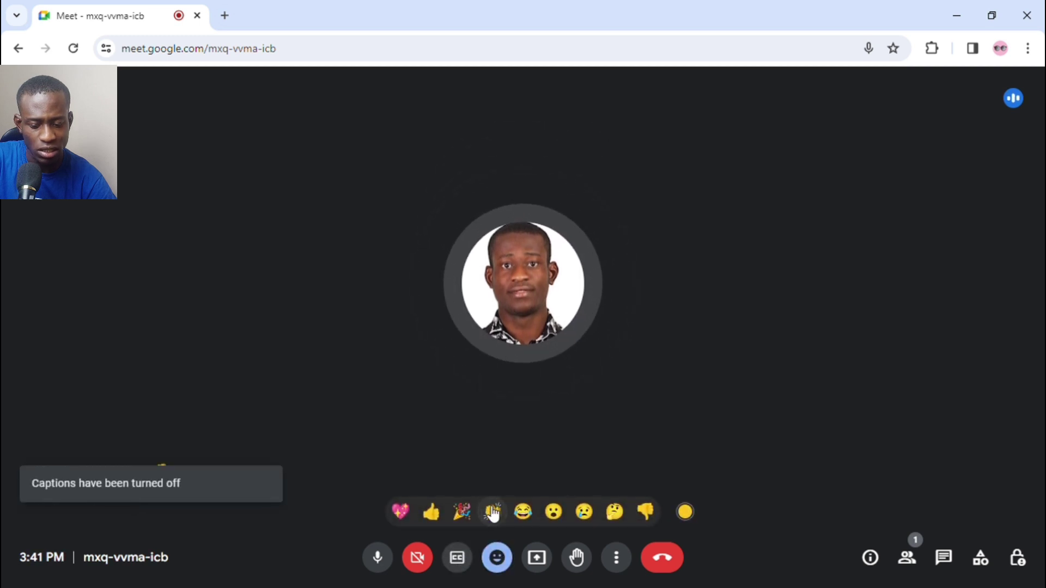
left_click(462, 511)
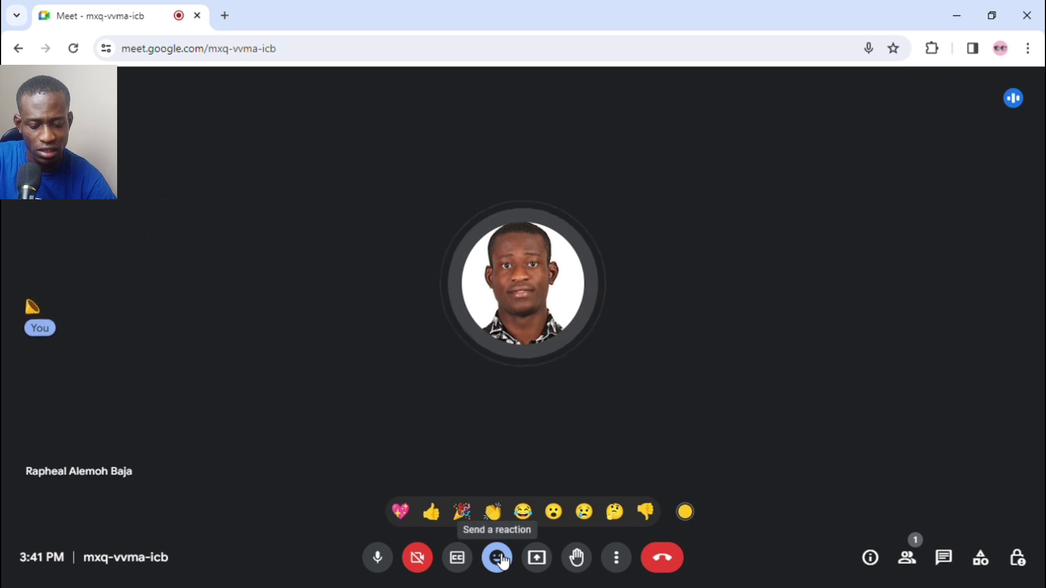
left_click(498, 560)
left_click(537, 563)
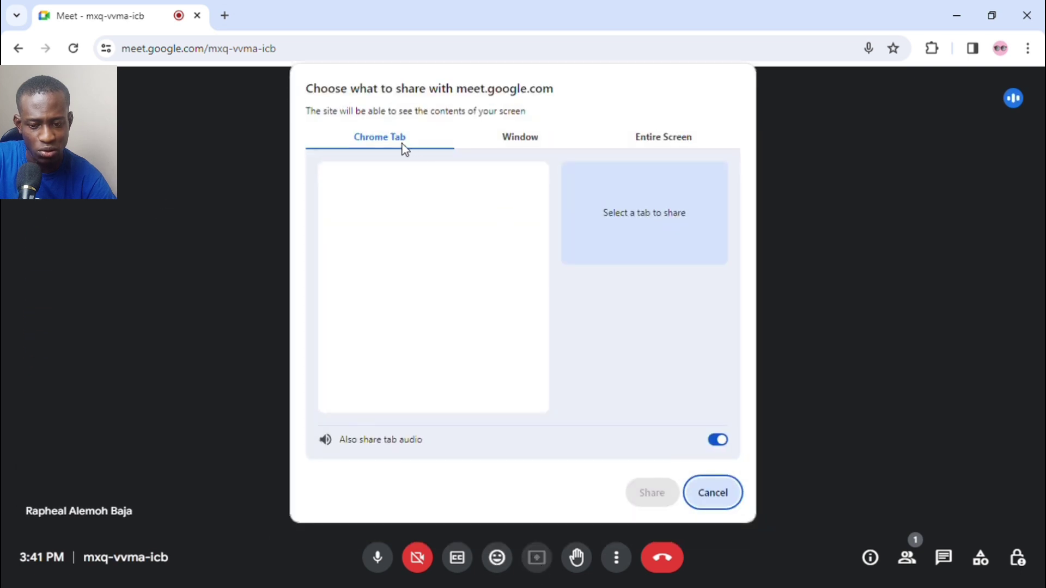
Step: Browse the Window and Entire Screen share options, pick Entire Screen, then cancel without presenting
left_click(495, 143)
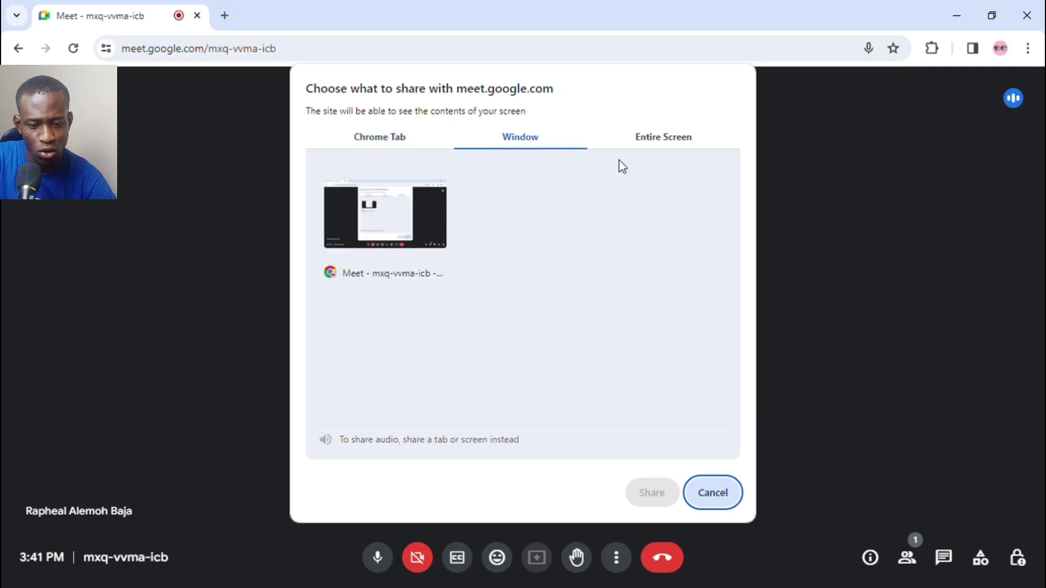
left_click(659, 155)
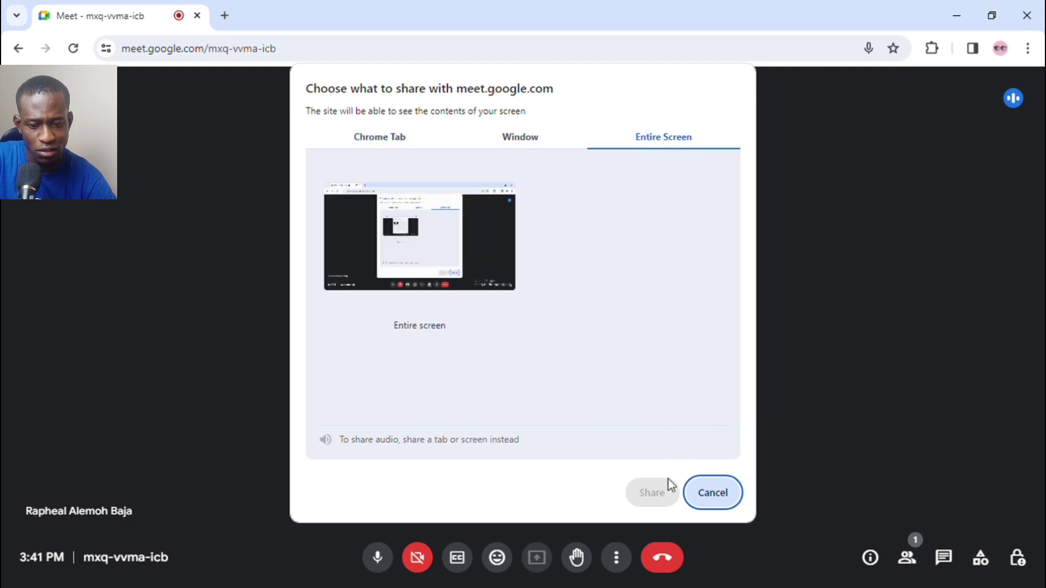
left_click(512, 143)
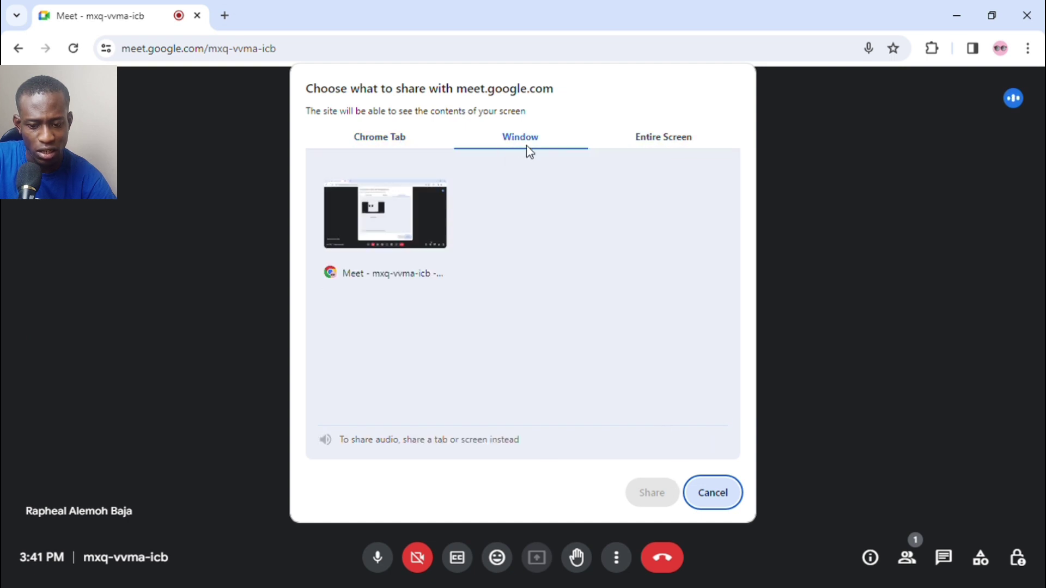
left_click(424, 202)
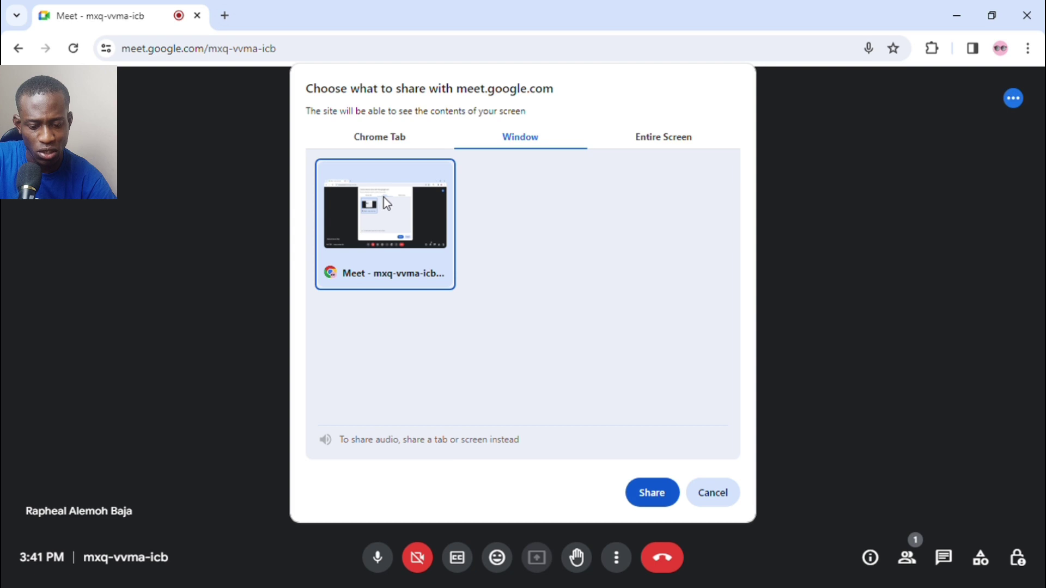
left_click(685, 136)
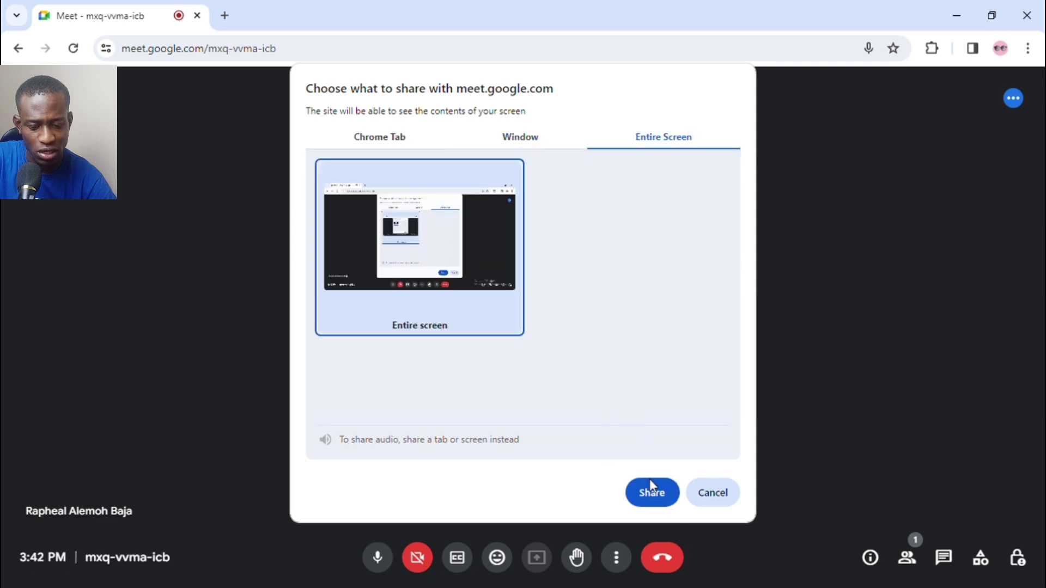
left_click(711, 486)
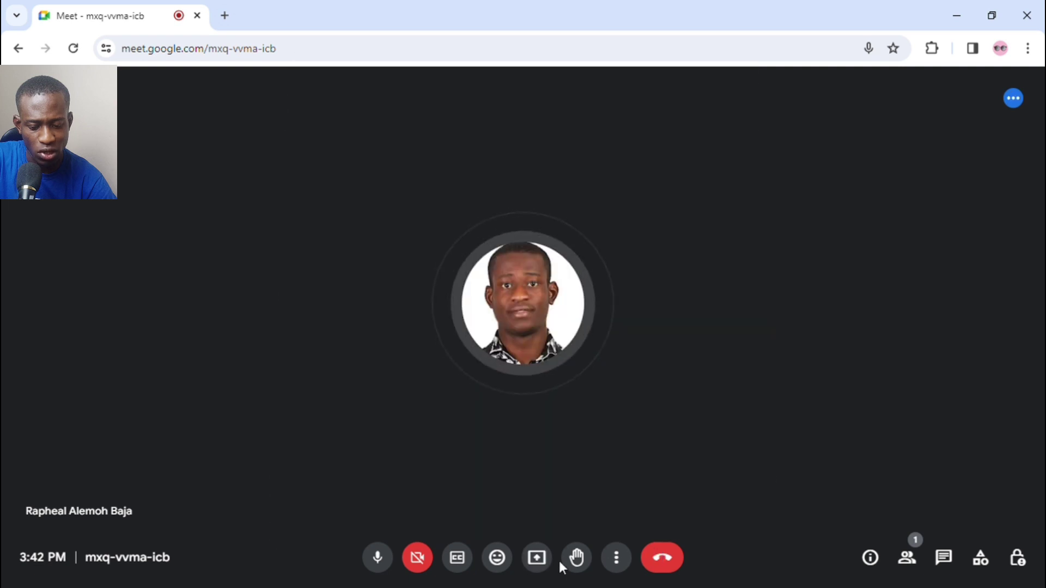
Step: Raise and lower your hand, check the layout leaving Auto, then open visual effects
left_click(579, 561)
left_click(581, 565)
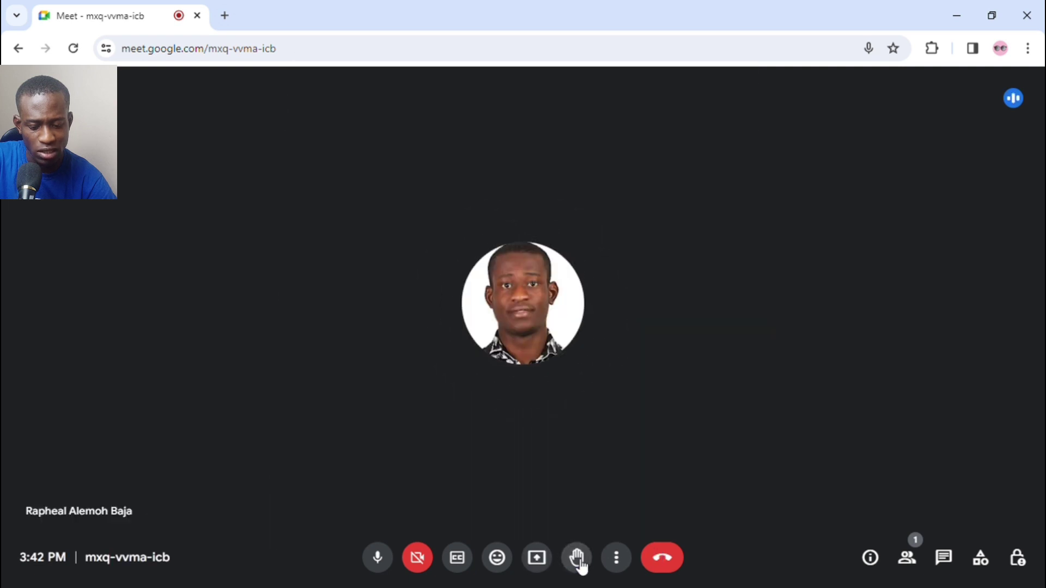
left_click(617, 561)
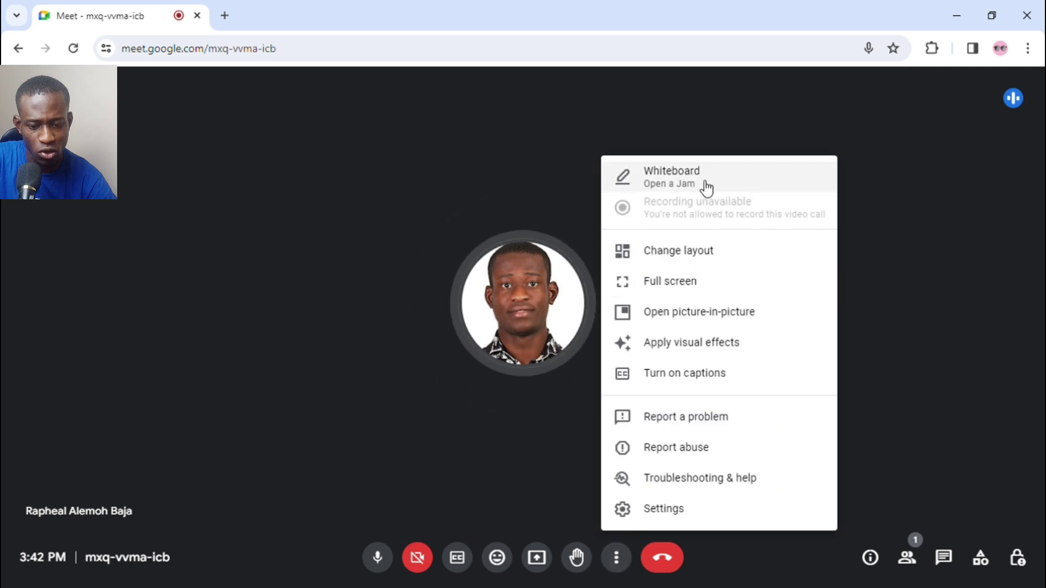
left_click(681, 256)
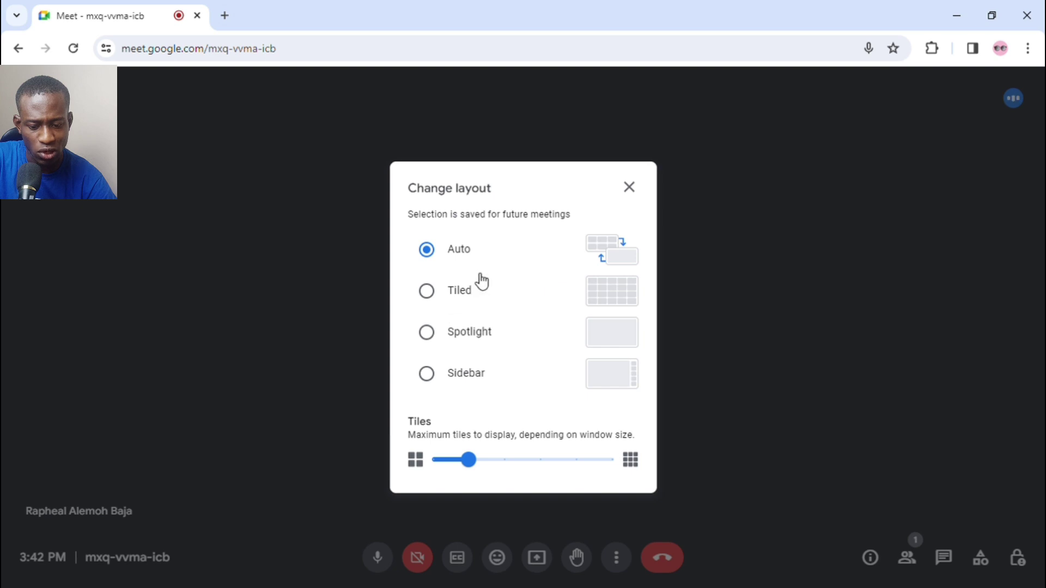
left_click(632, 191)
left_click(617, 558)
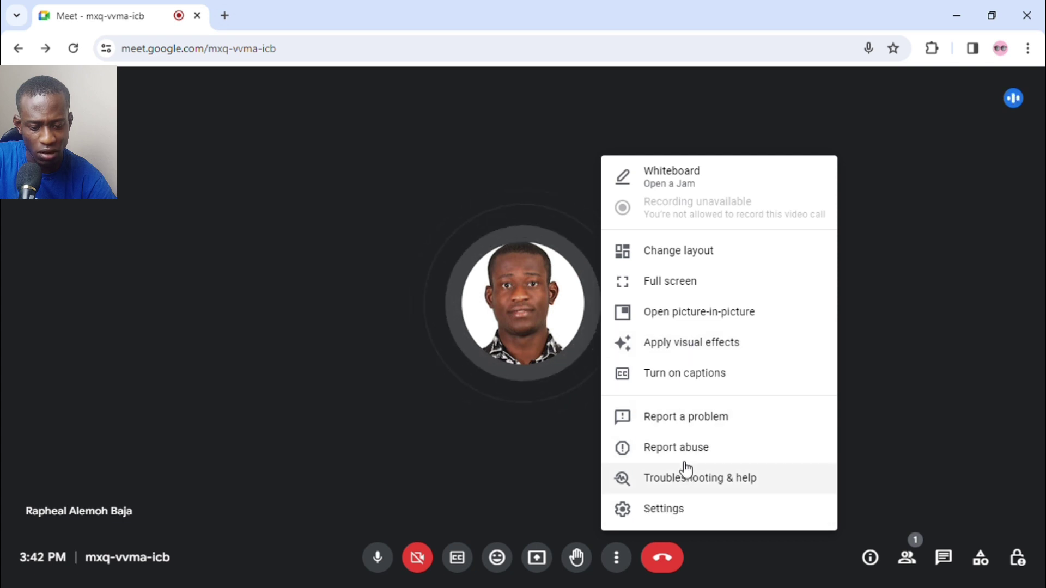
left_click(677, 348)
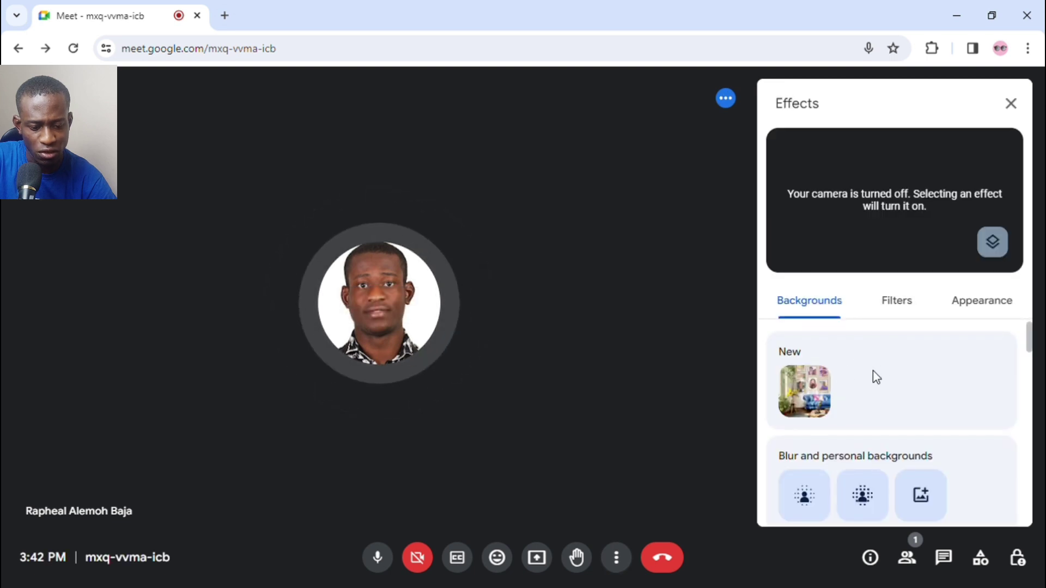
Step: Apply the wood-wall professional background, then switch to the office background
scroll(874, 374, "down", 3)
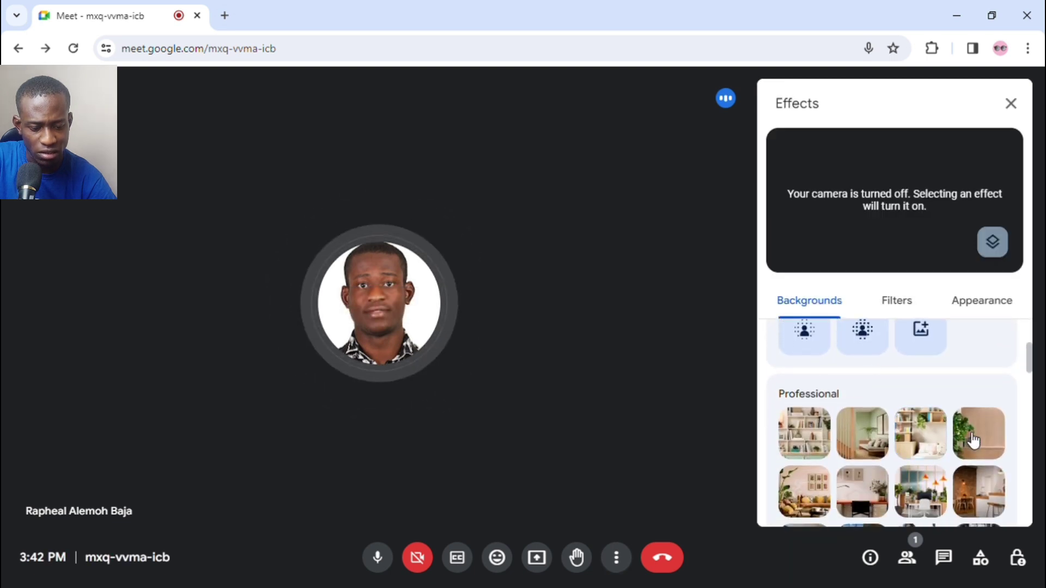
left_click(973, 440)
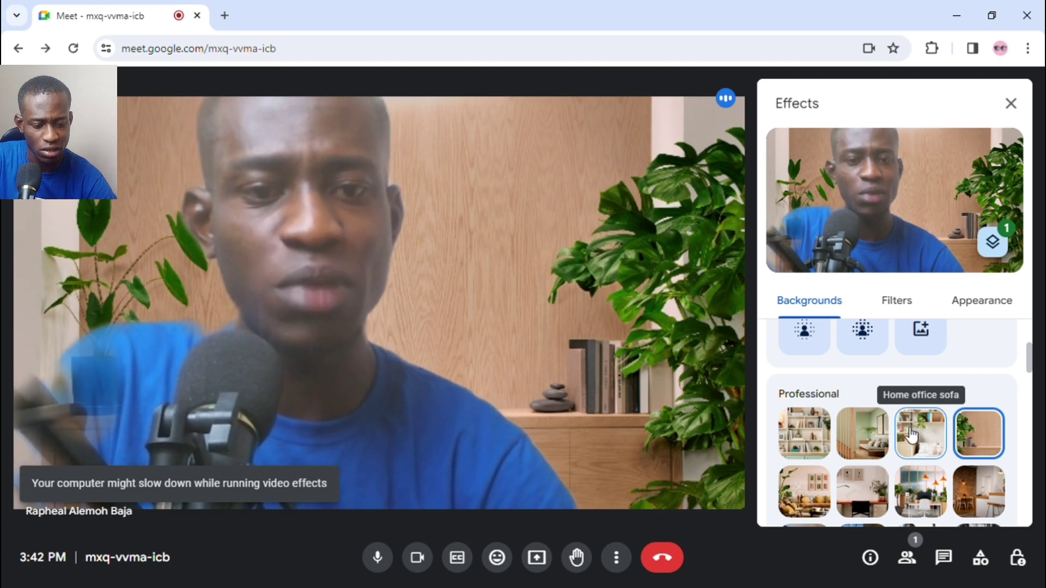
left_click(920, 480)
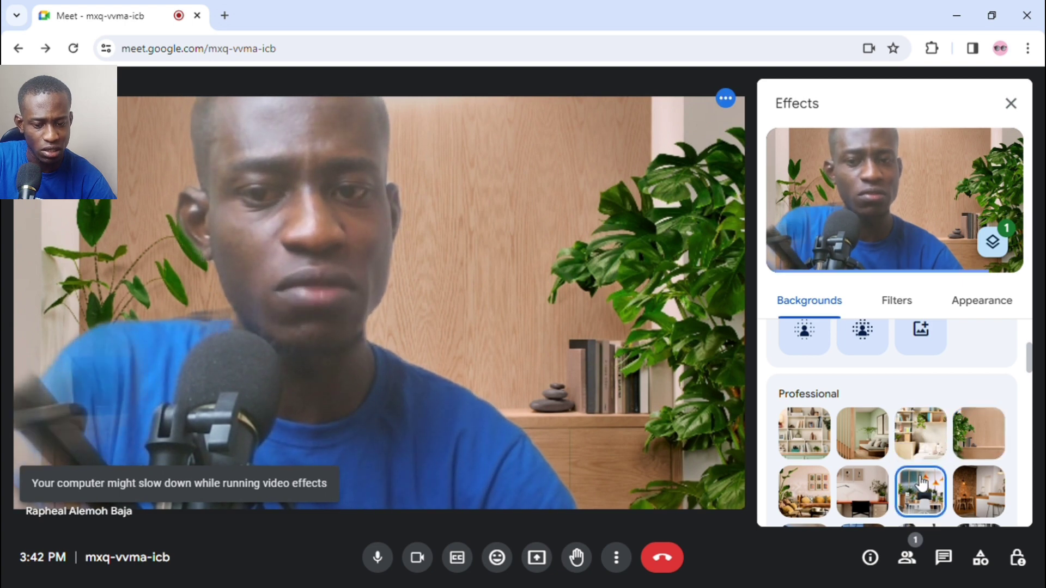
Step: Remove all background effects, turn the camera off, and close the Effects panel
left_click(1002, 250)
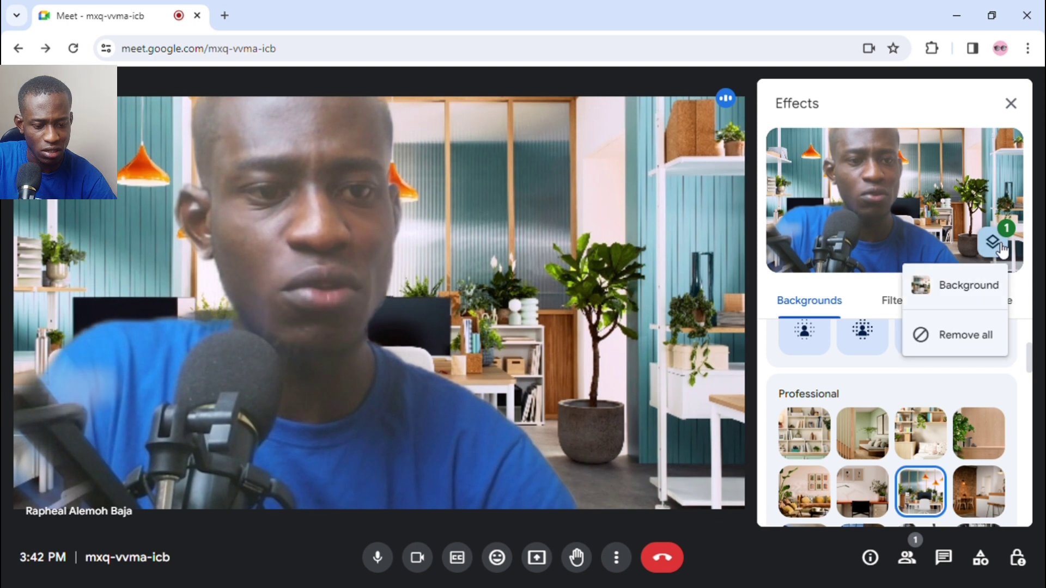
left_click(972, 335)
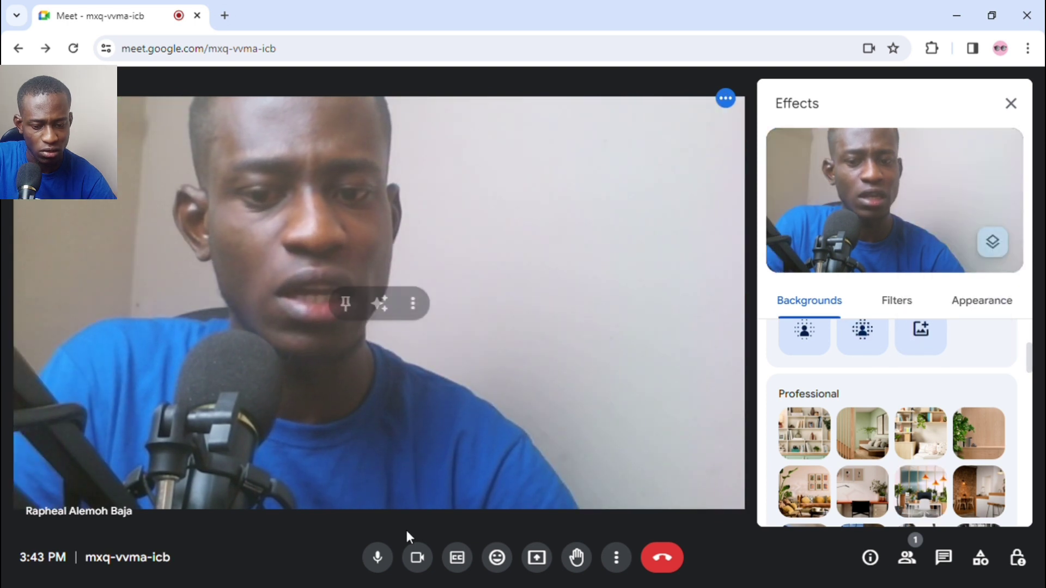
left_click(418, 558)
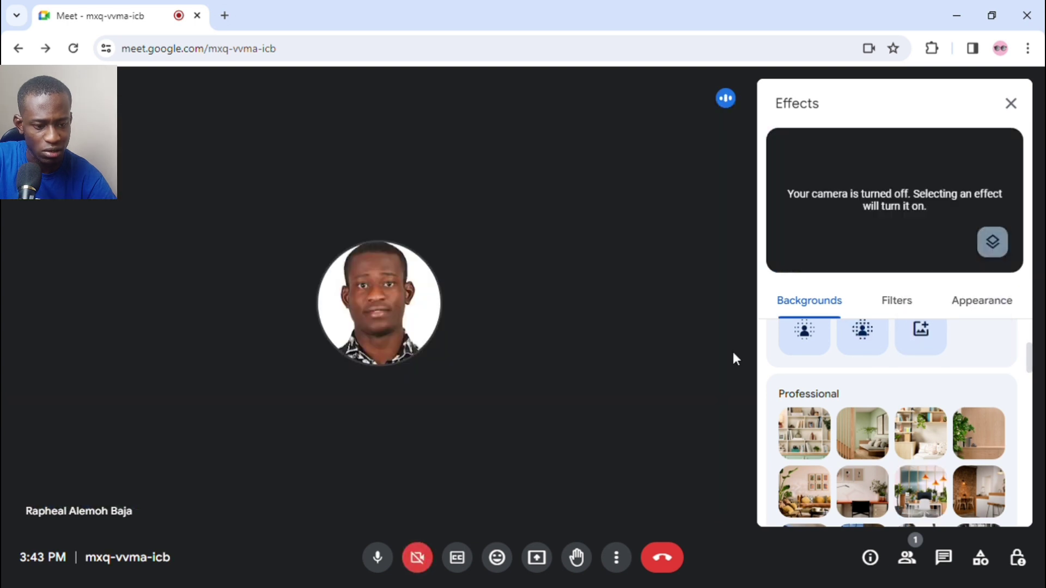
left_click(1026, 102)
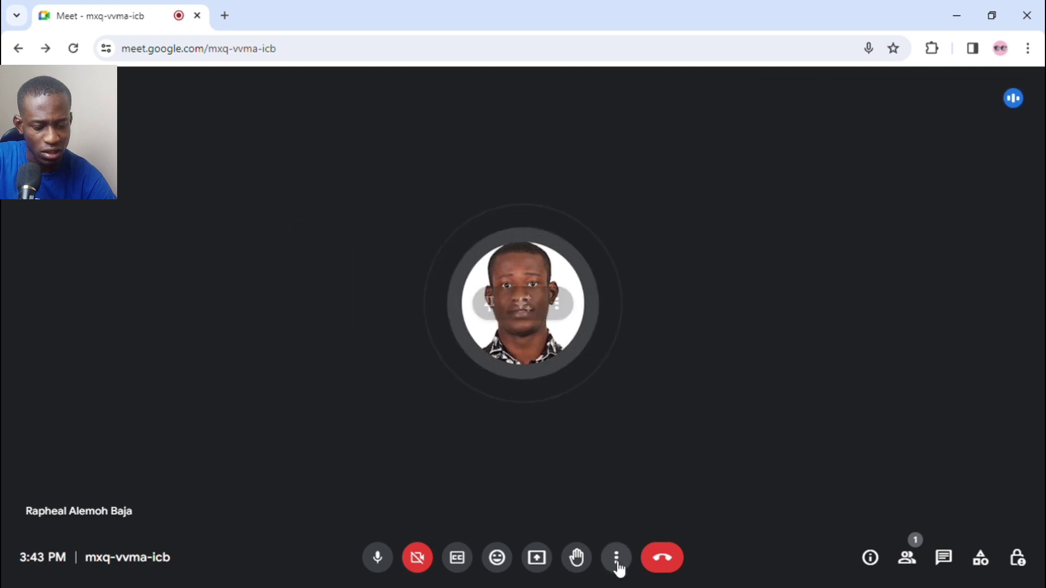
Step: Inspect the meeting code in the joining details, then show the People panel listing the host
left_click(616, 564)
left_click(900, 420)
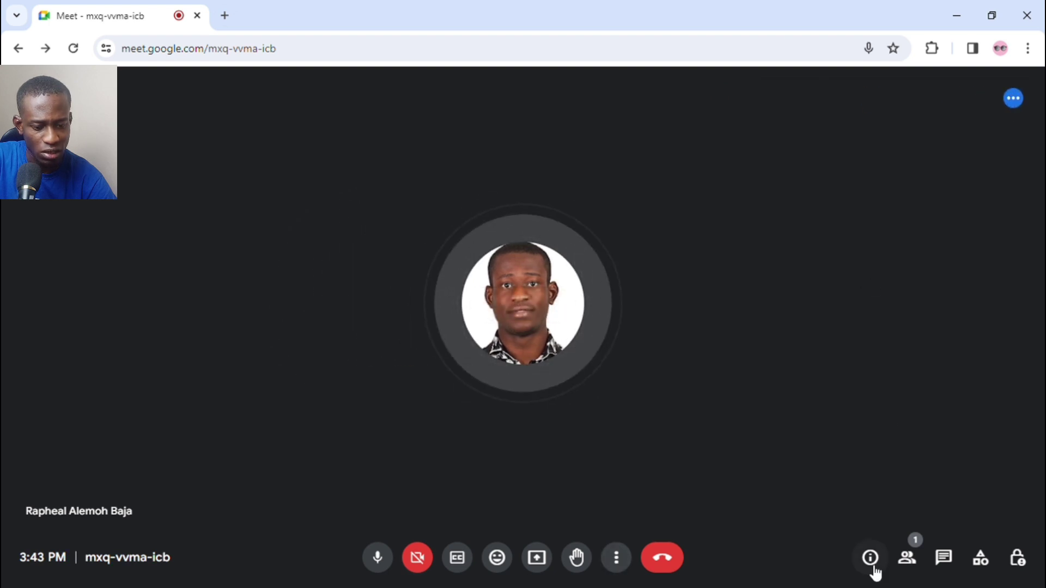
left_click(870, 560)
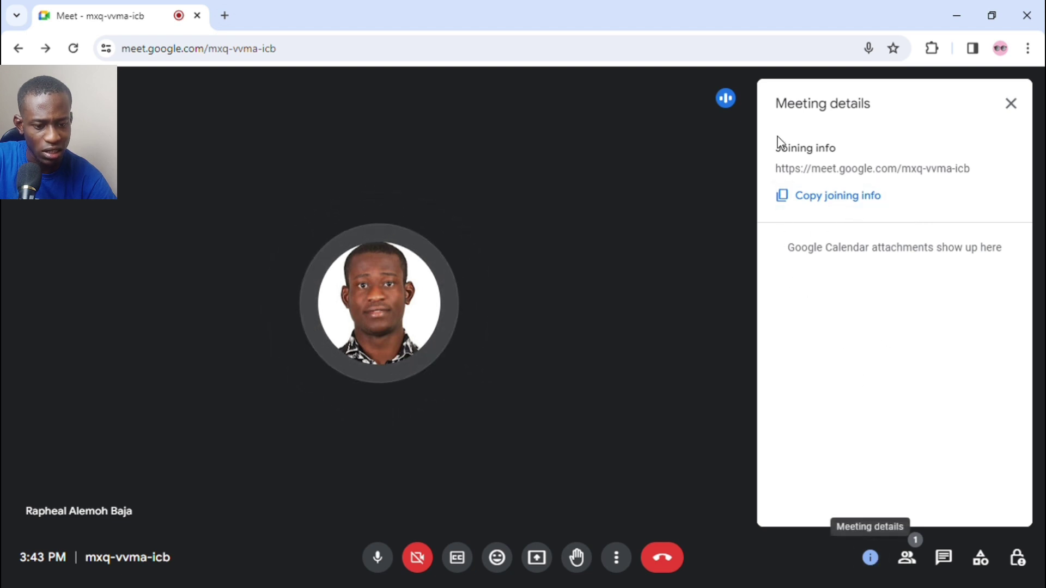
left_click_drag(806, 181, 918, 181)
left_click(975, 182)
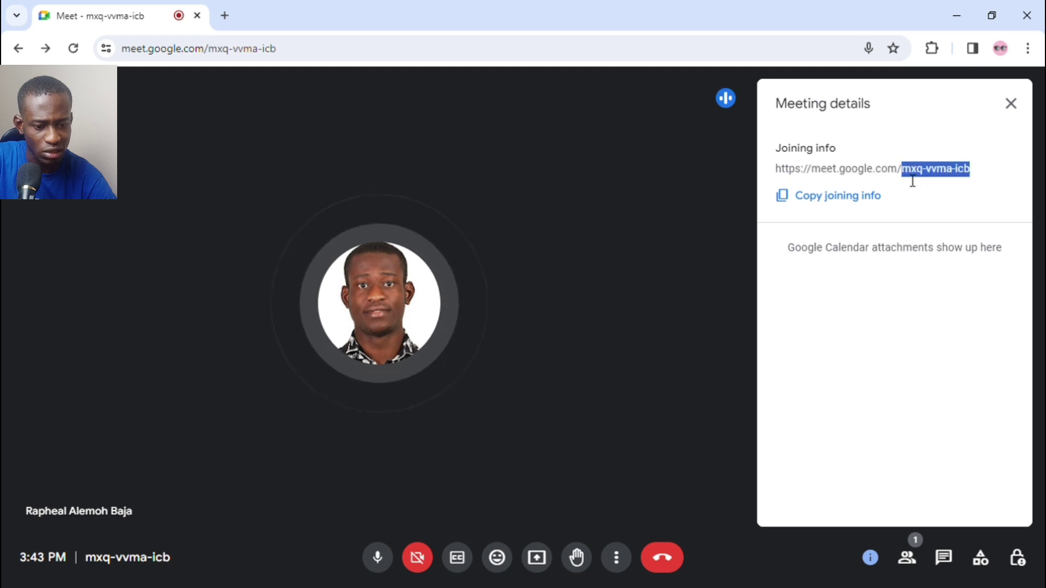
left_click(870, 558)
left_click(916, 567)
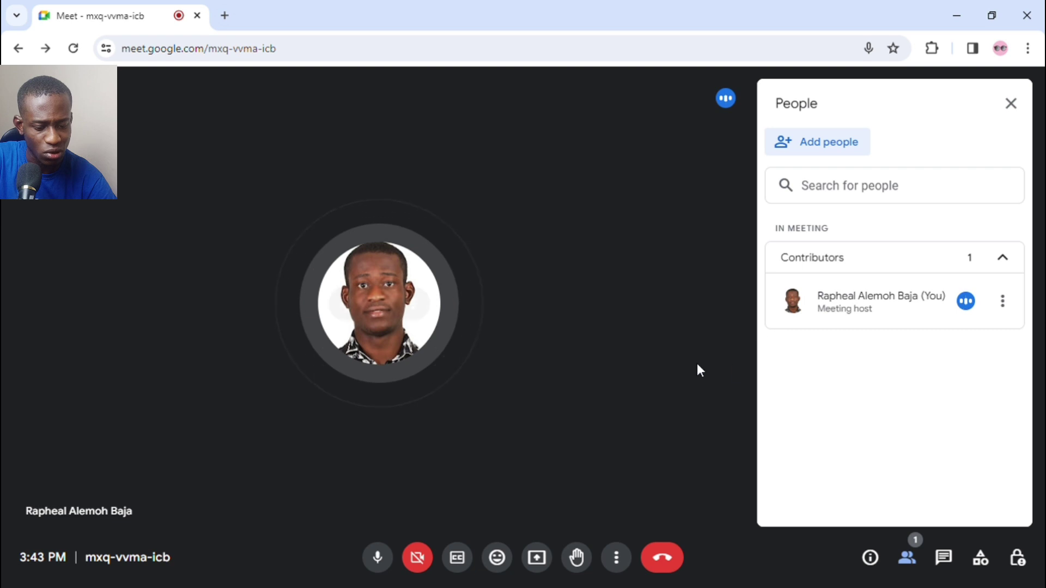
Step: Send 'Hi i am here' in the call chat, then show the Activities add-ons list
left_click(945, 561)
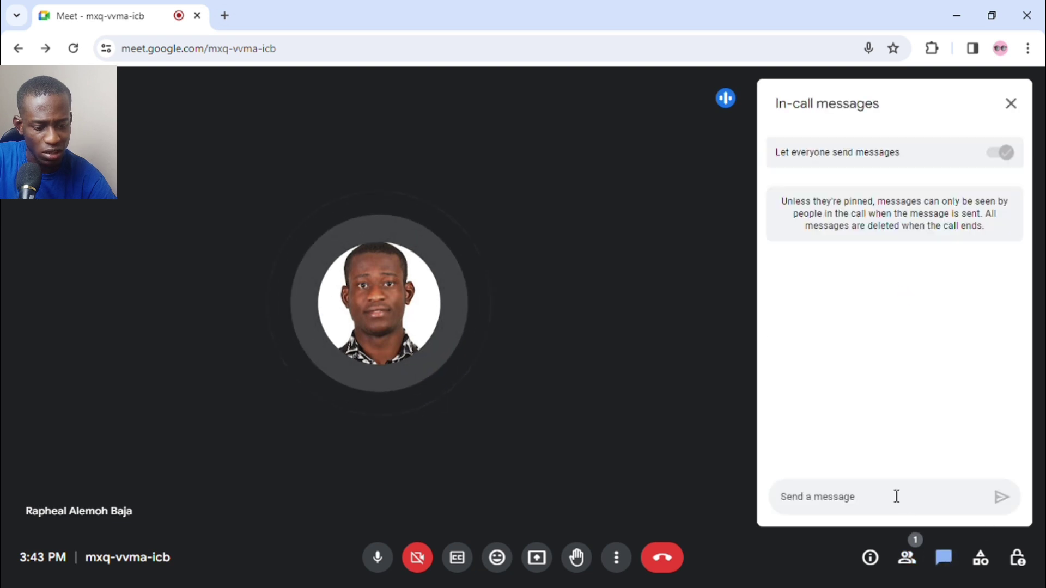
type("Hi")
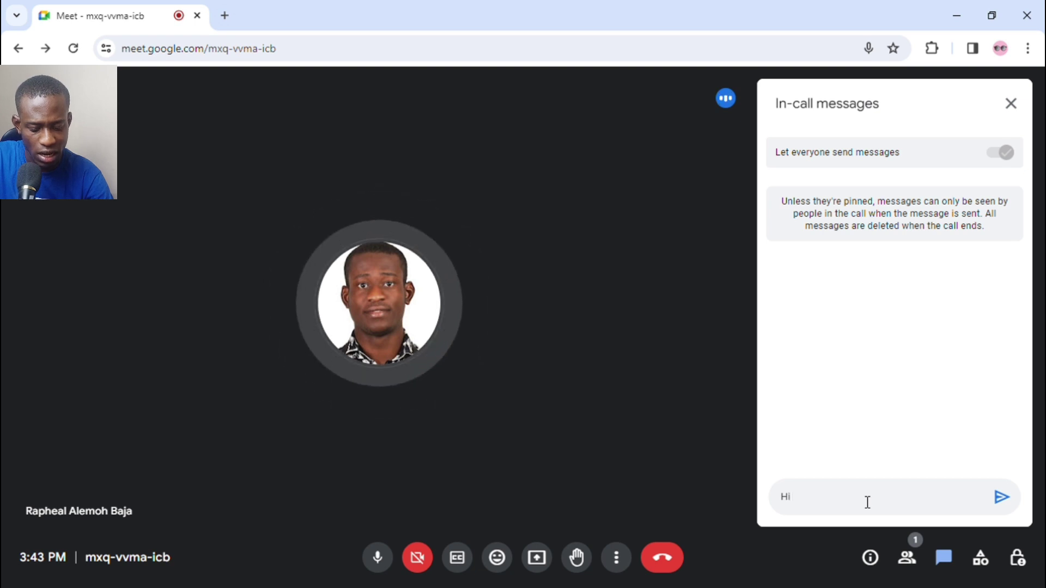
type(" i am he")
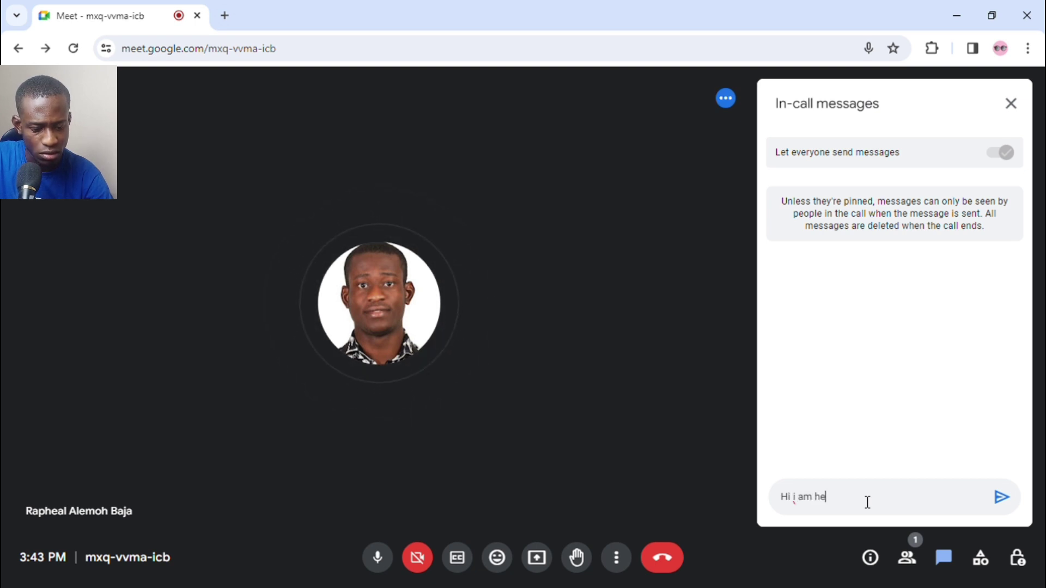
type("re")
key("Return")
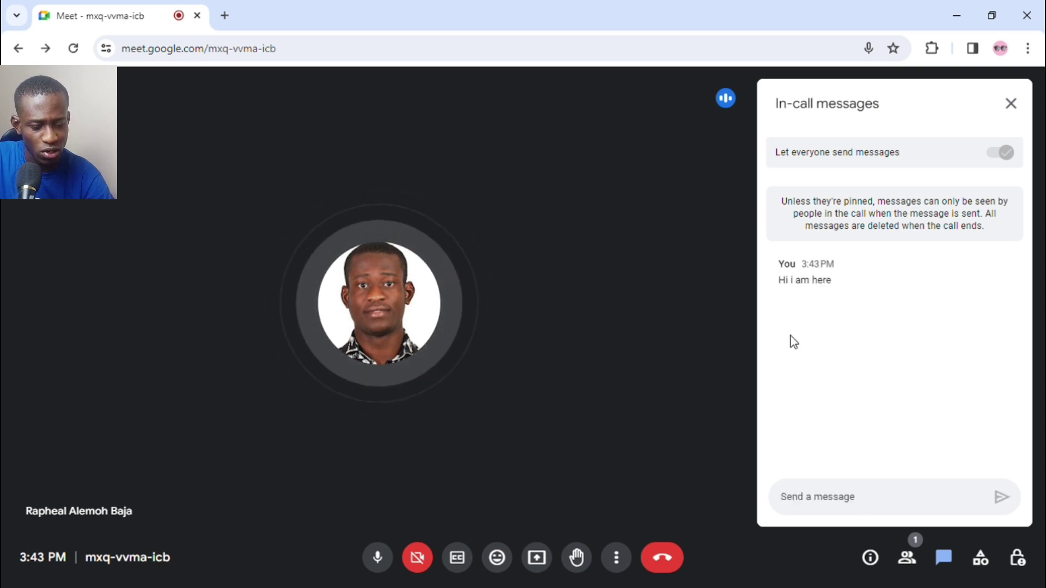
left_click(982, 559)
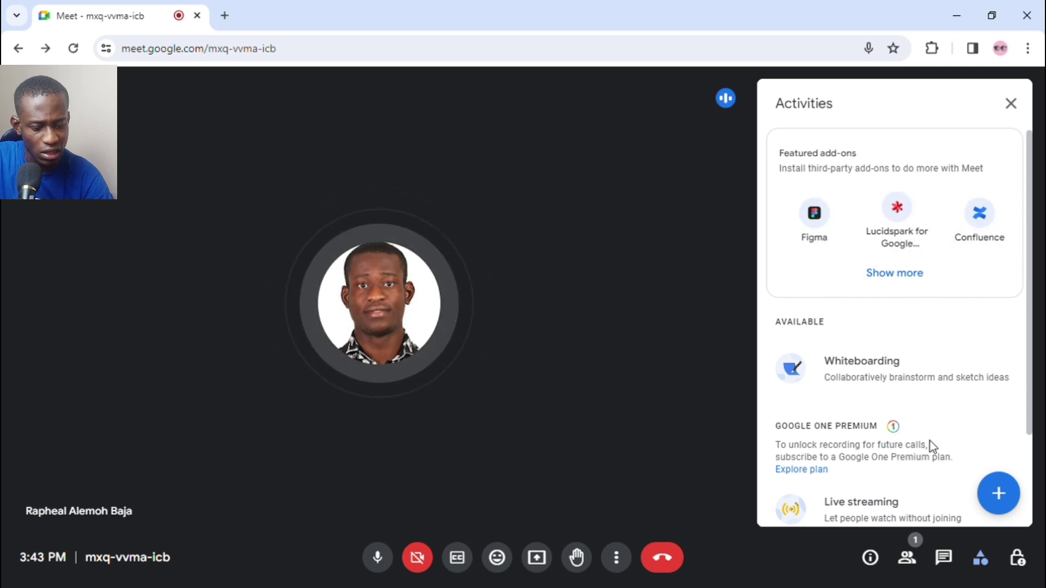
Step: Turn on host management and block participants' screen sharing, chat messages and reactions
left_click(1016, 559)
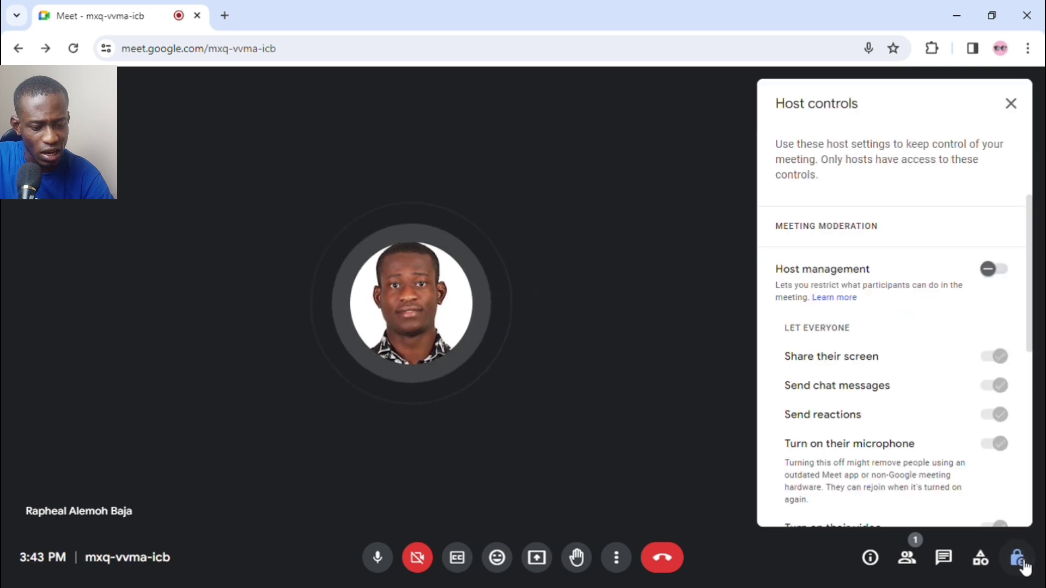
left_click(995, 272)
scroll(1002, 305, "down", 1)
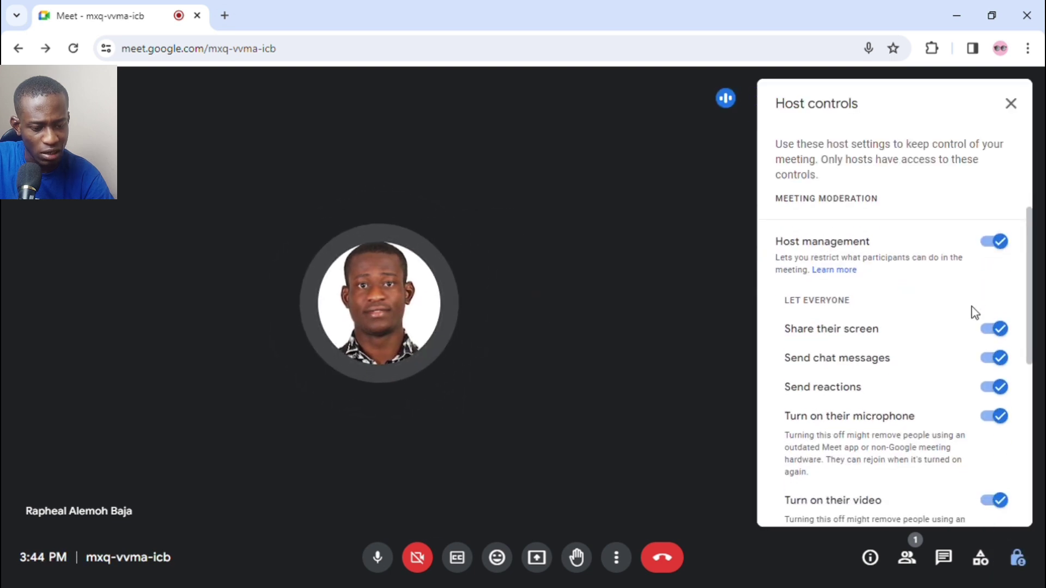
left_click(995, 325)
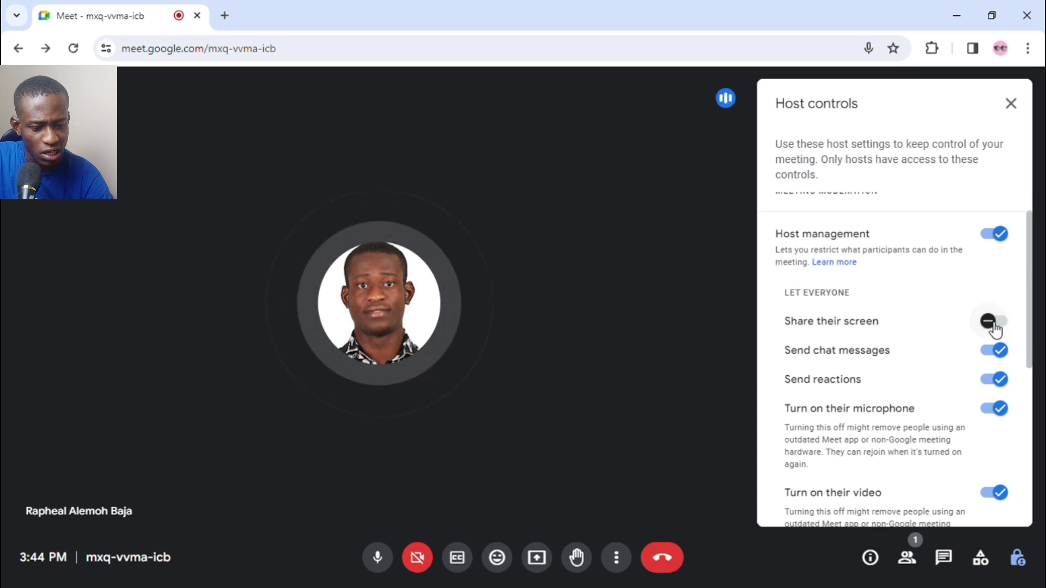
left_click(994, 355)
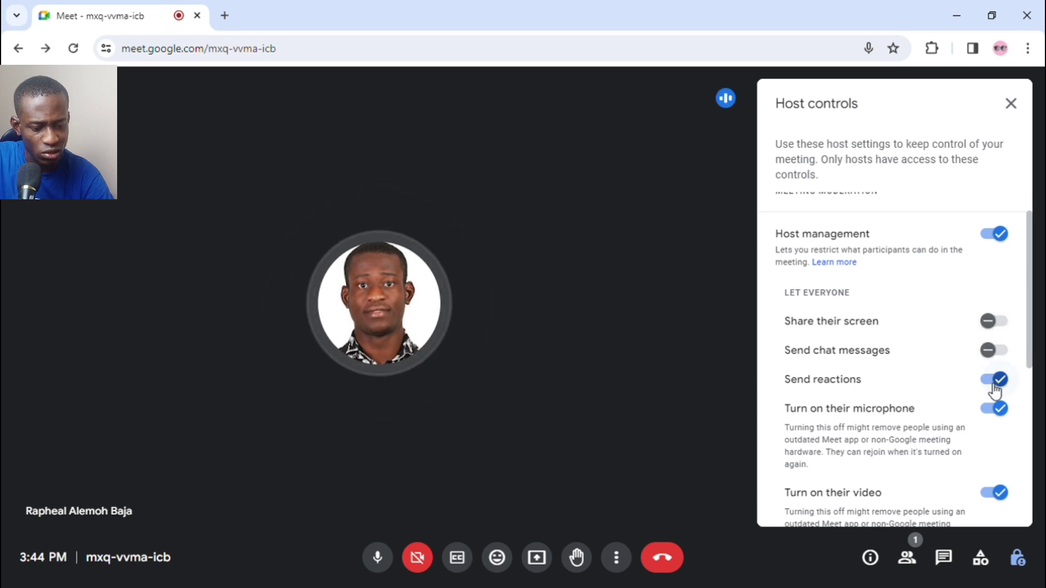
left_click(994, 383)
scroll(990, 420, "down", 3)
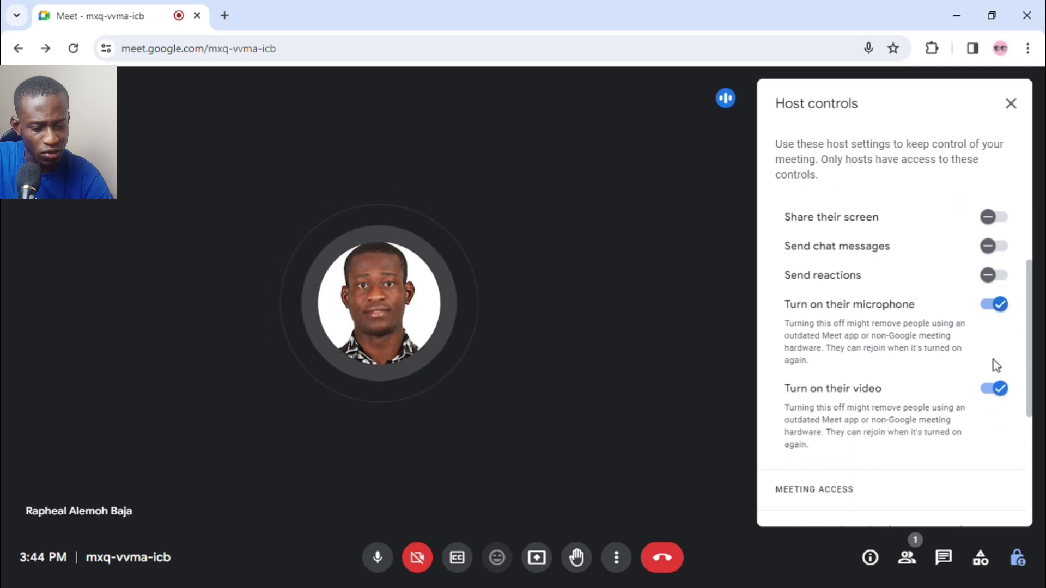
Step: Toggle host management off and back on, review Meeting access, and close Host controls
scroll(990, 327, "up", 3)
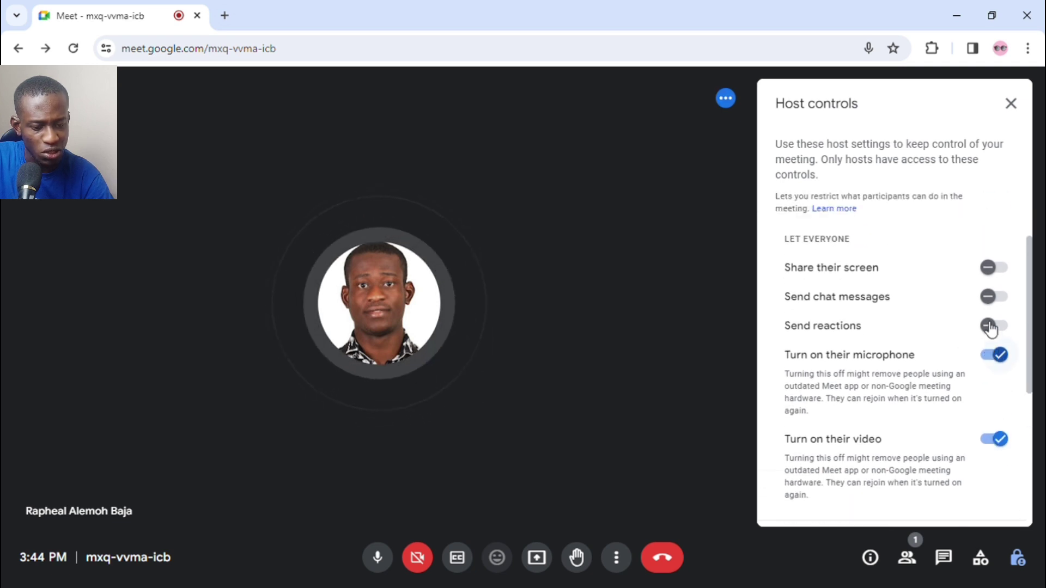
left_click(990, 273)
key("Return")
left_click(995, 273)
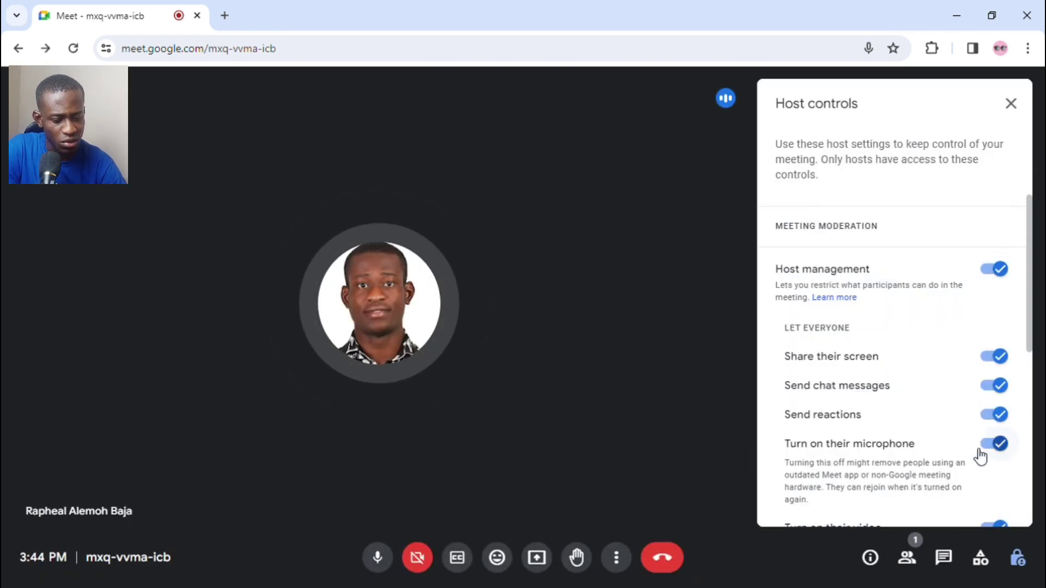
scroll(978, 479, "down", 4)
scroll(979, 480, "down", 2)
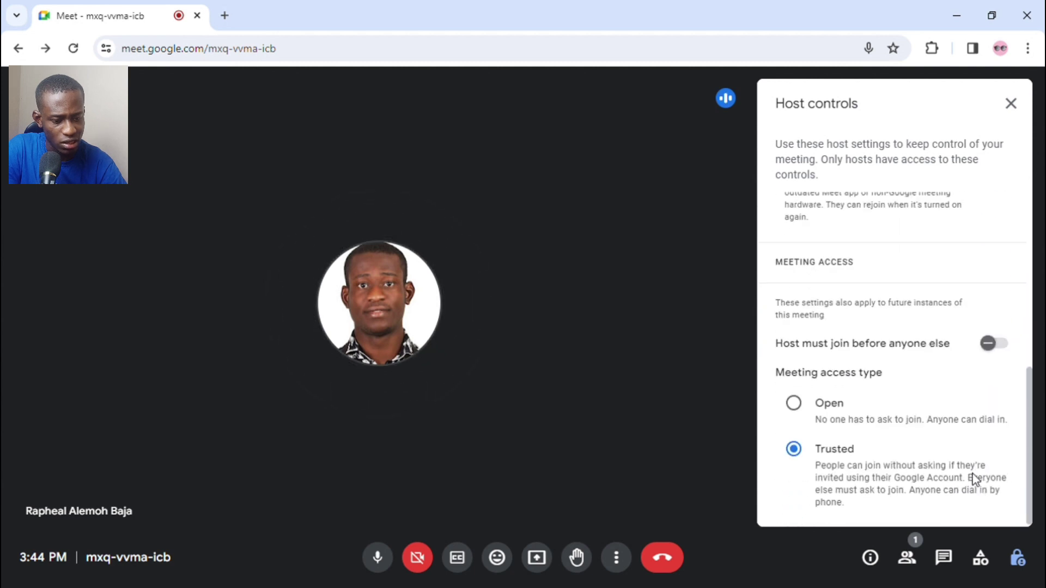
scroll(975, 478, "up", 5)
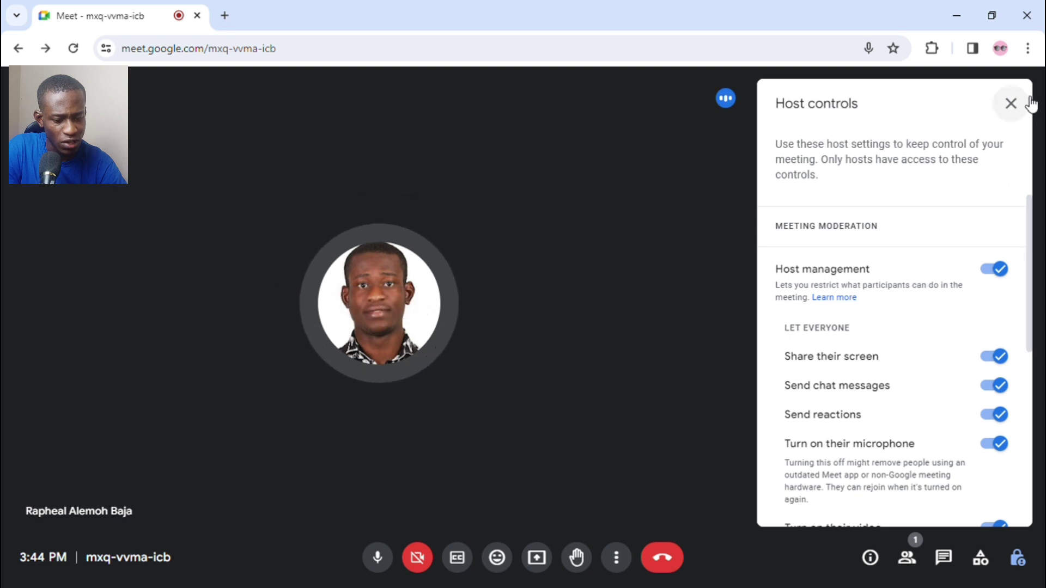
left_click(1012, 104)
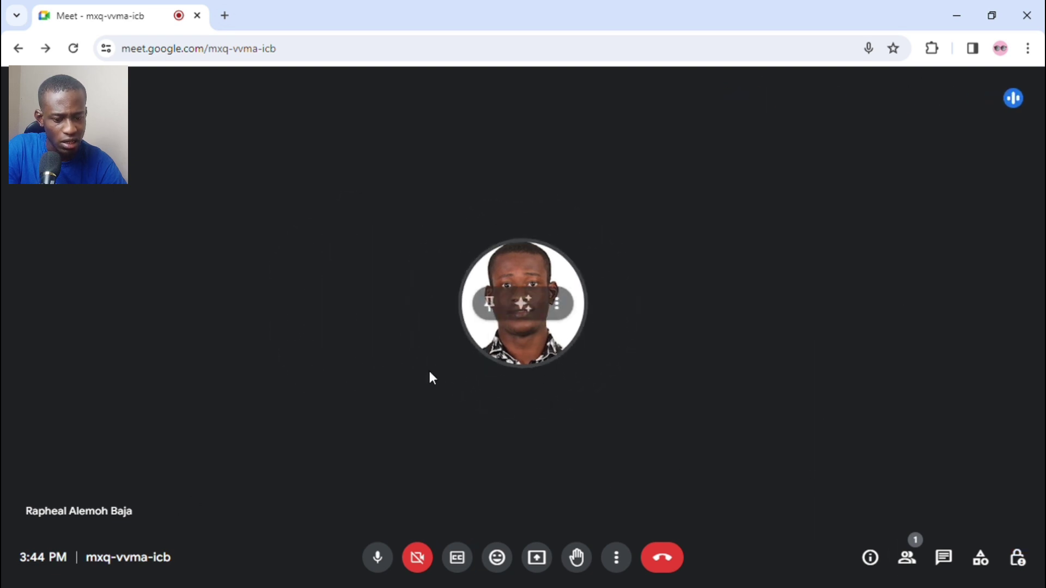
Step: Mute the microphone and end the call for everyone
left_click(377, 558)
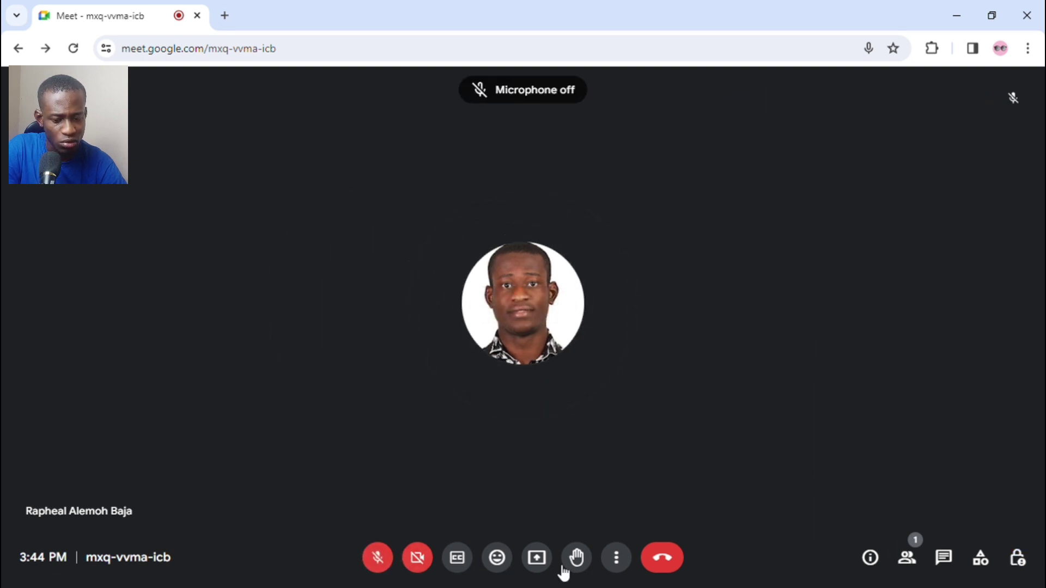
left_click(665, 561)
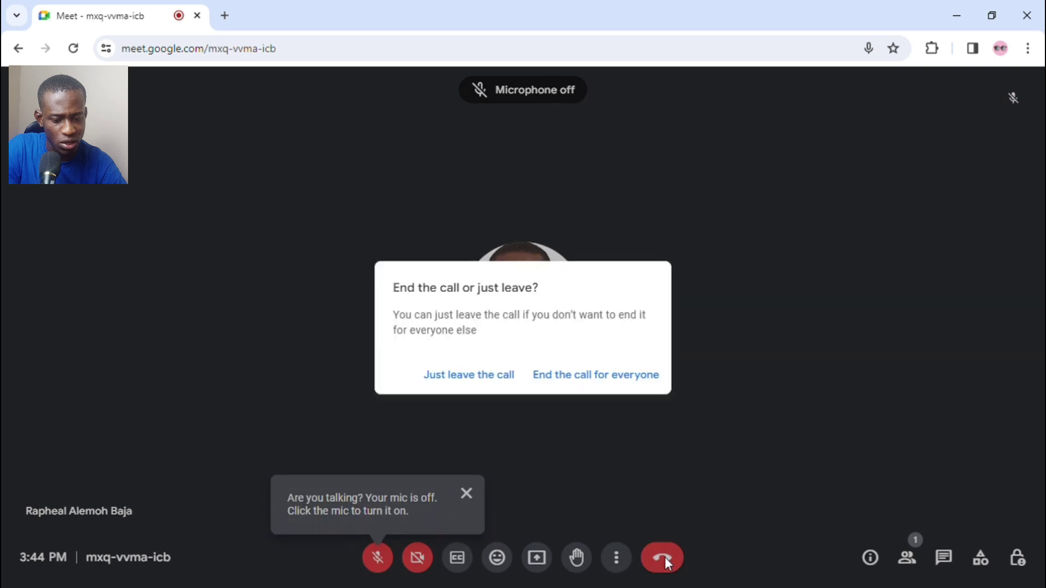
left_click(588, 376)
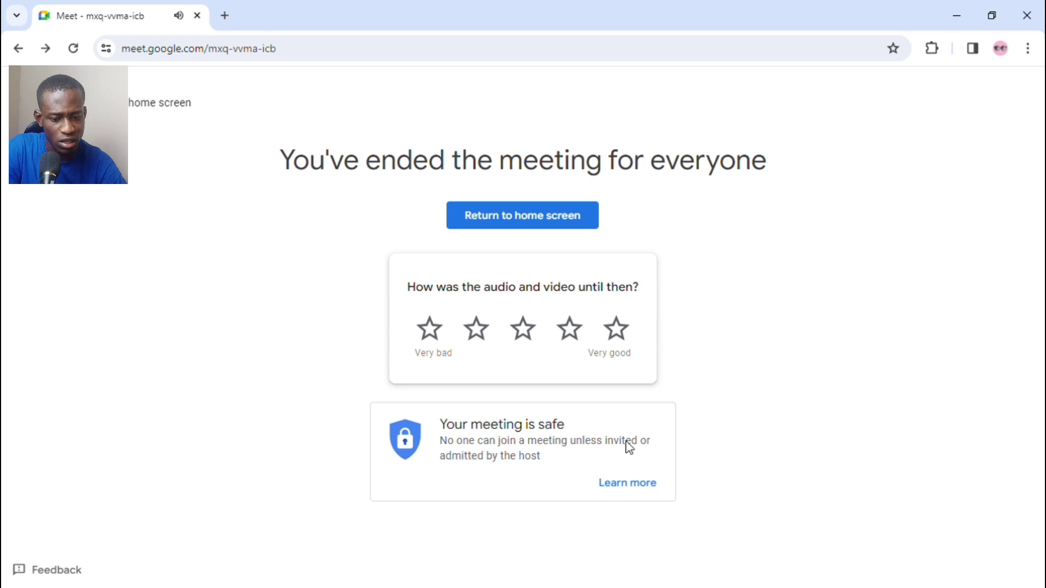
Step: From the Meet home screen, schedule a new meeting in Google Calendar
left_click(548, 212)
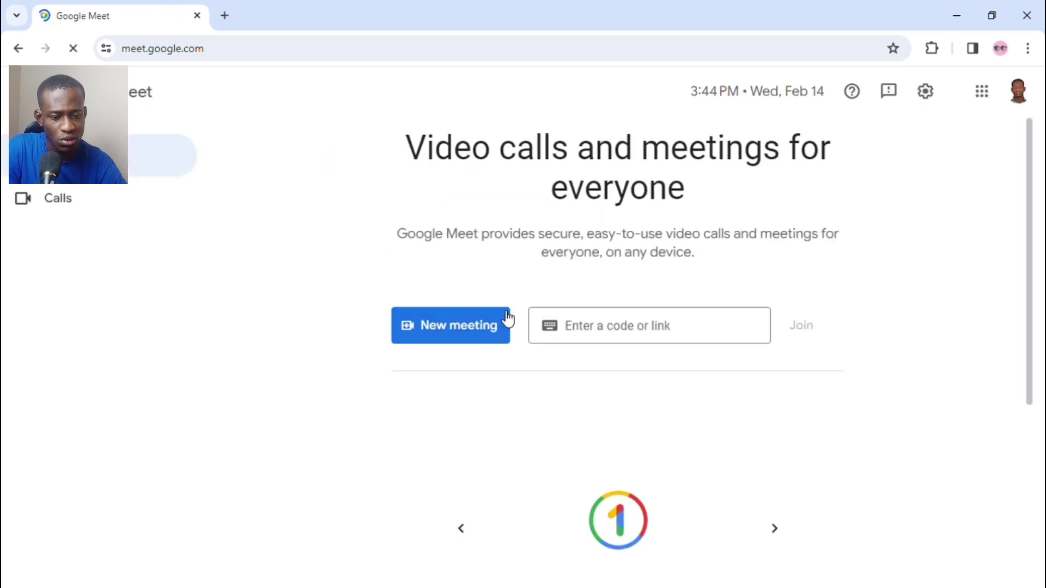
left_click(475, 327)
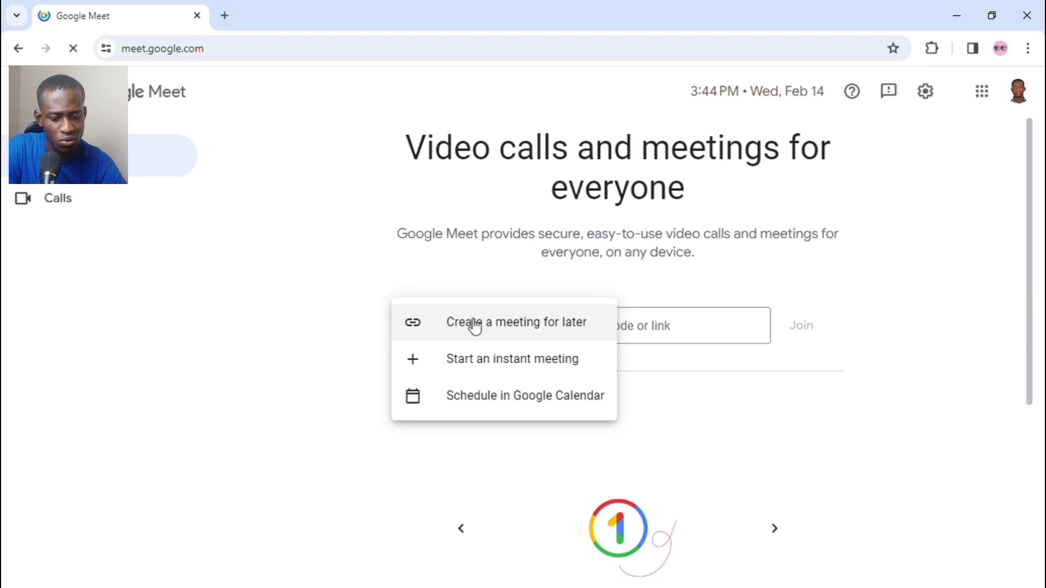
left_click(511, 397)
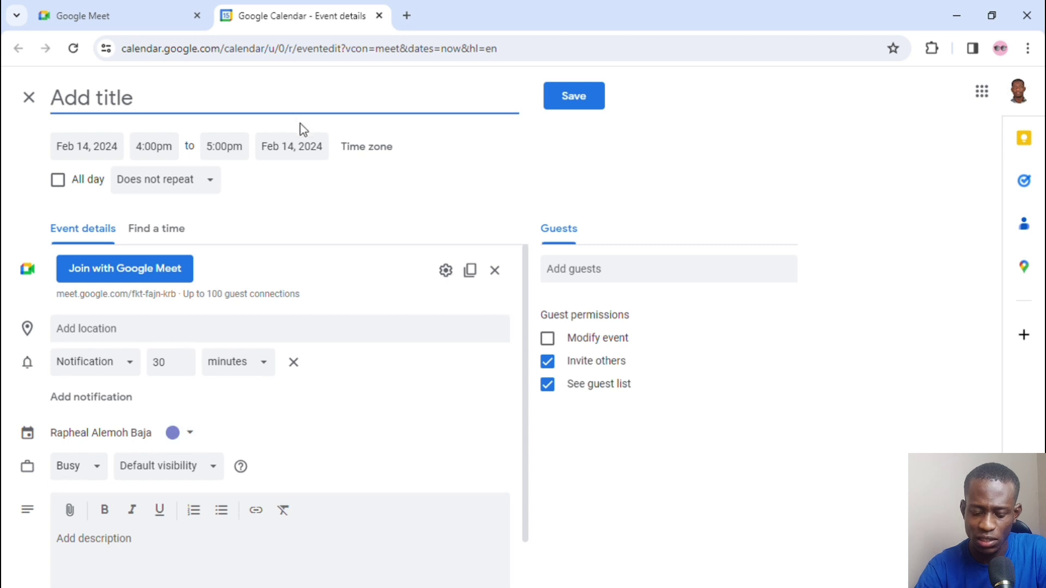
Step: Title the event 'How to use Google meet' and confirm the West Africa Standard Time zone
type("How")
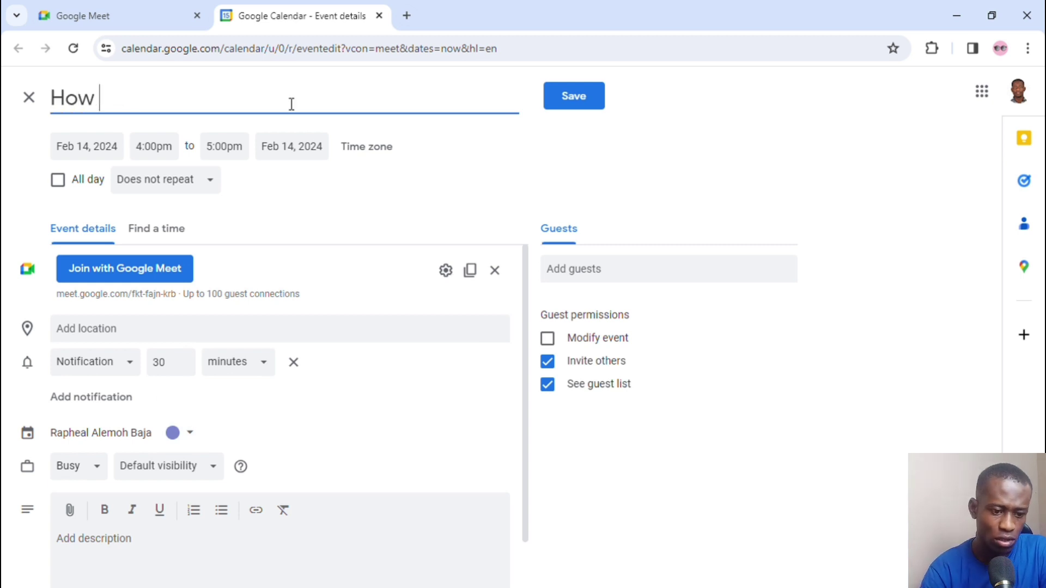
type(" to u")
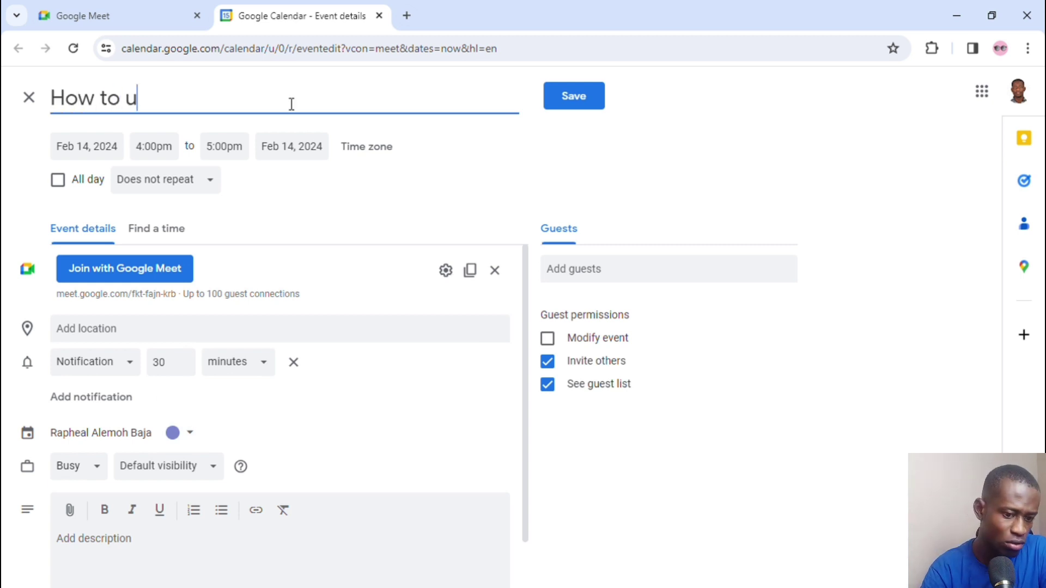
type("se G")
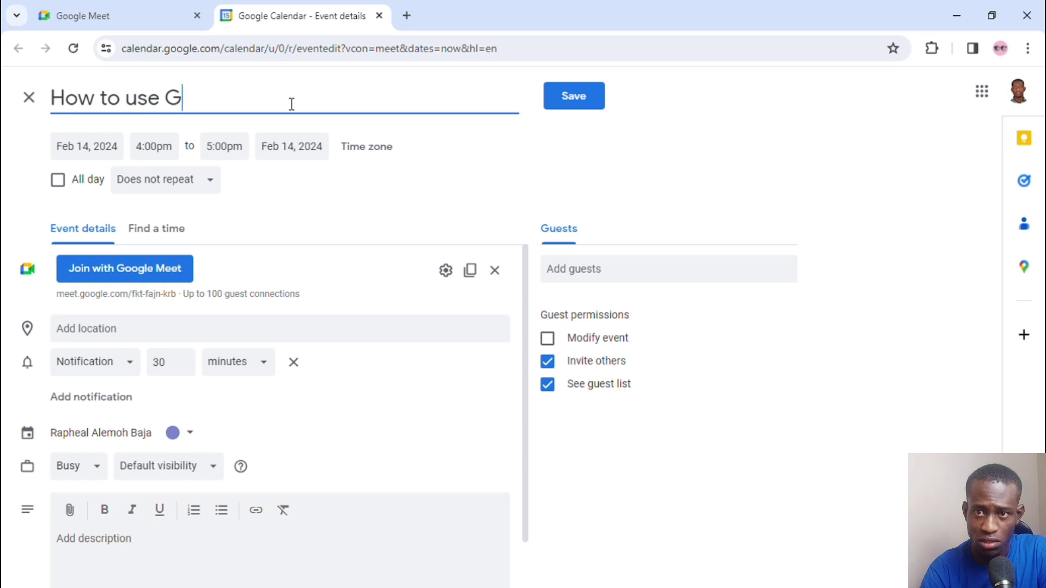
type("oogle meet")
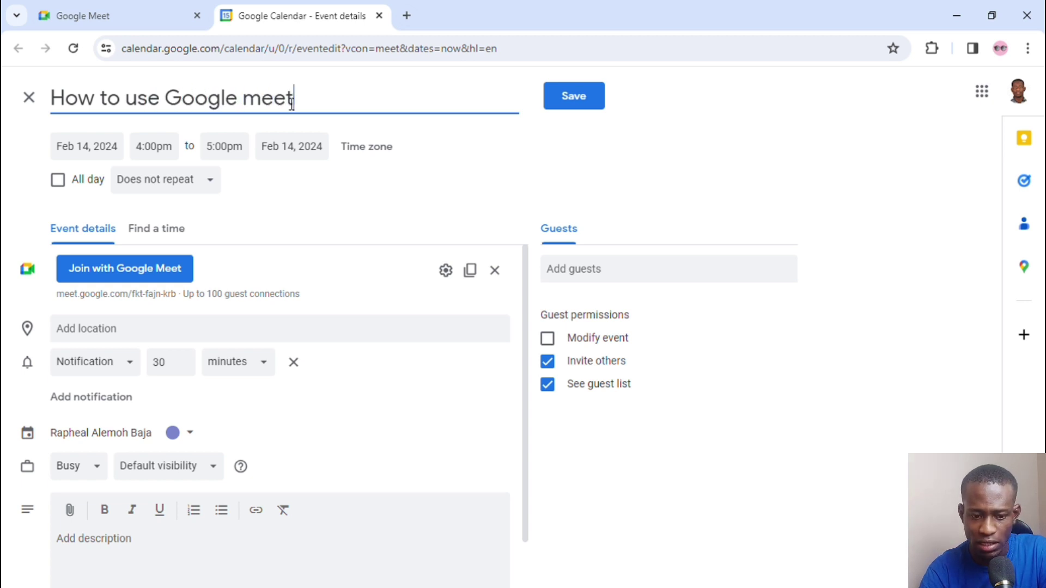
left_click(364, 152)
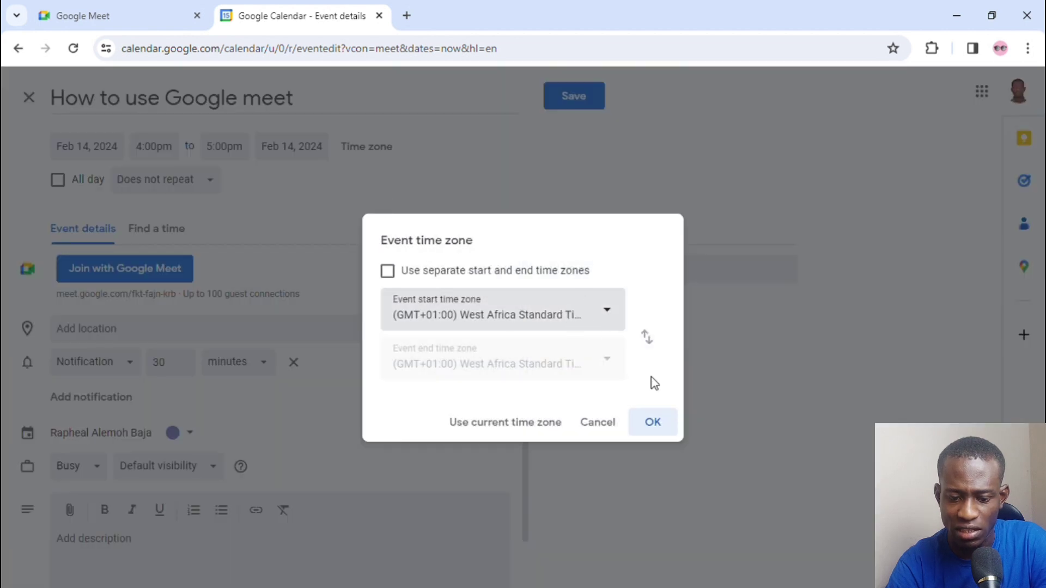
left_click(663, 424)
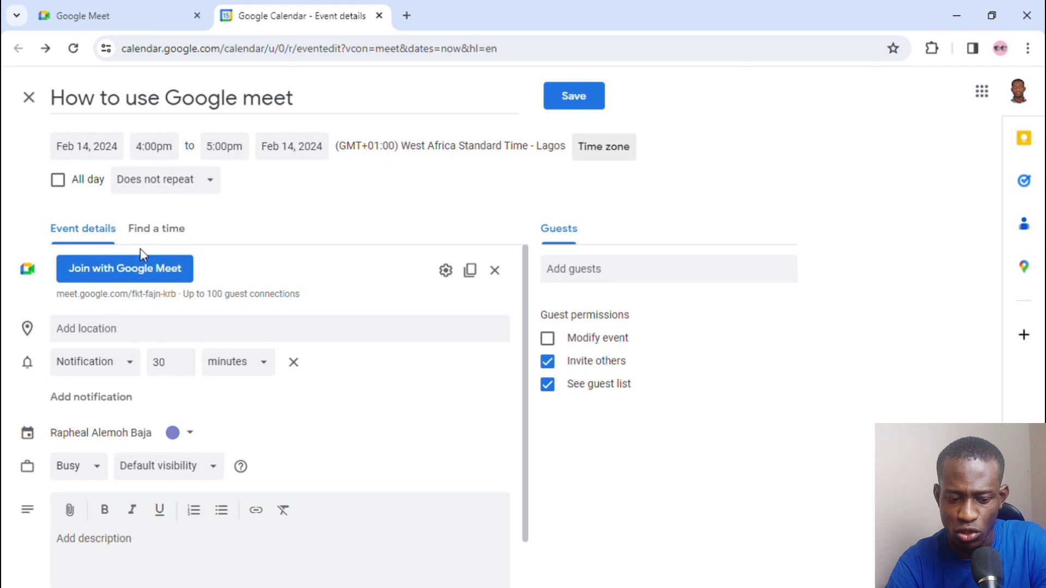
Step: Turn off the Modify event, Invite others and See guest list guest permissions
scroll(191, 387, "down", 1)
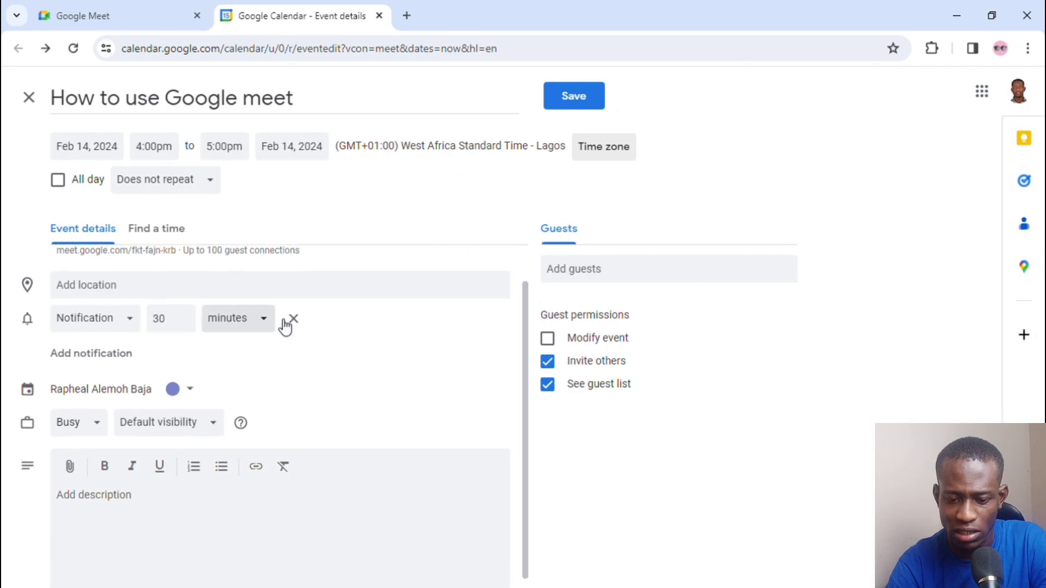
left_click(616, 341)
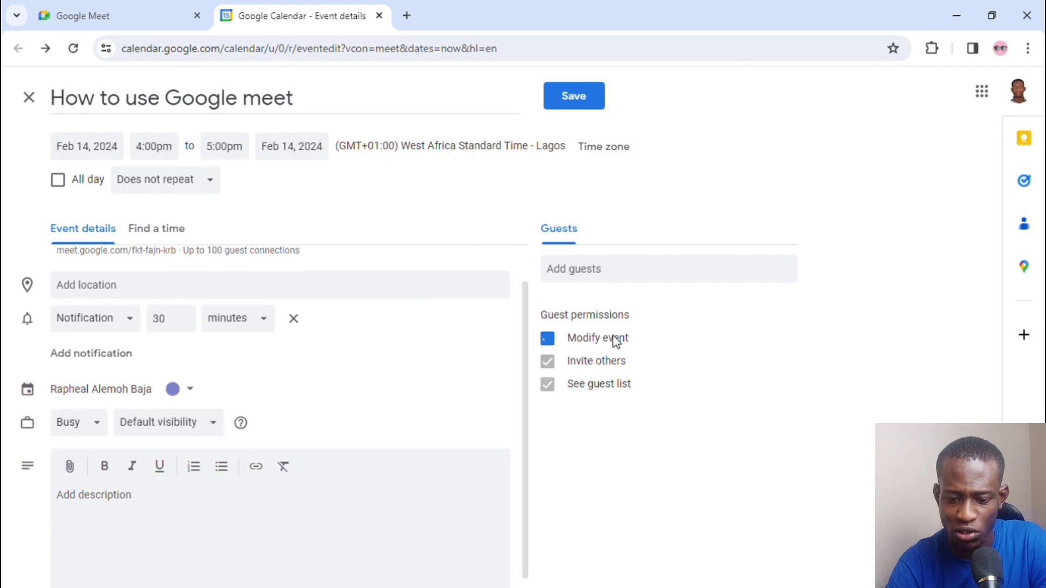
left_click(548, 339)
left_click(583, 370)
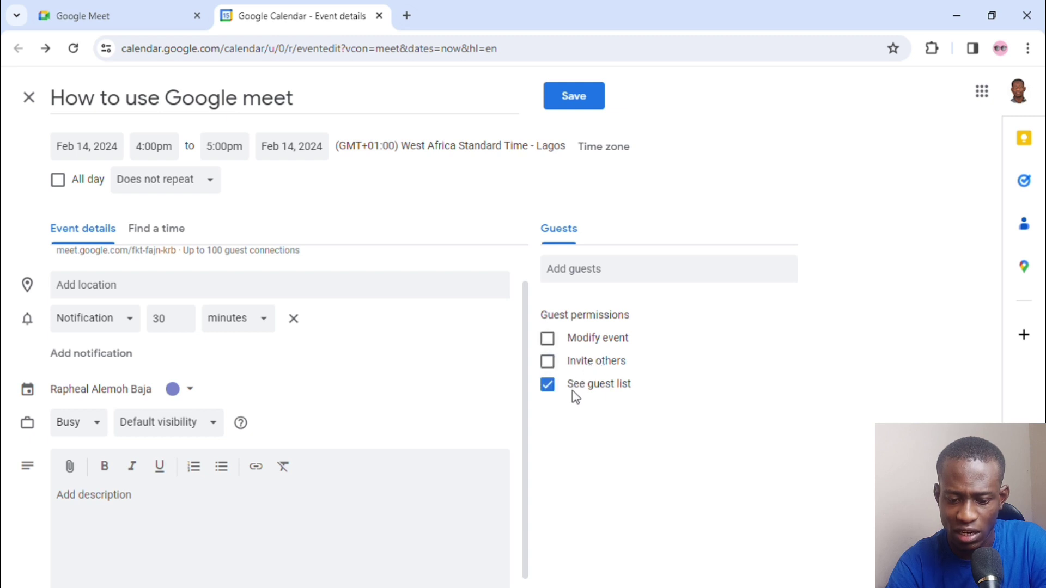
left_click(551, 386)
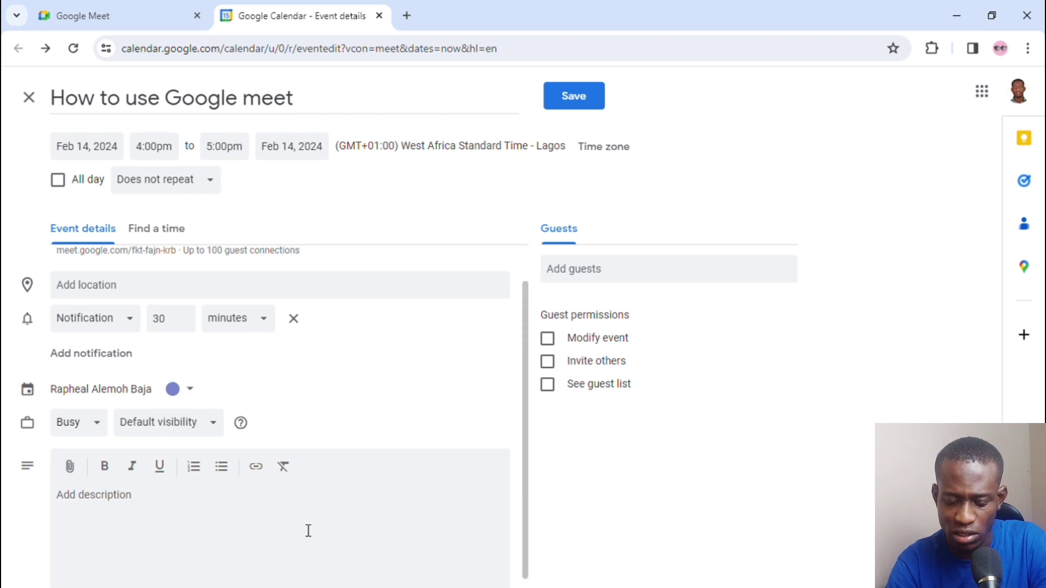
Step: Add description 'This is how to use Google meet', invite a suggested contact, save, and send invitations
type("This i")
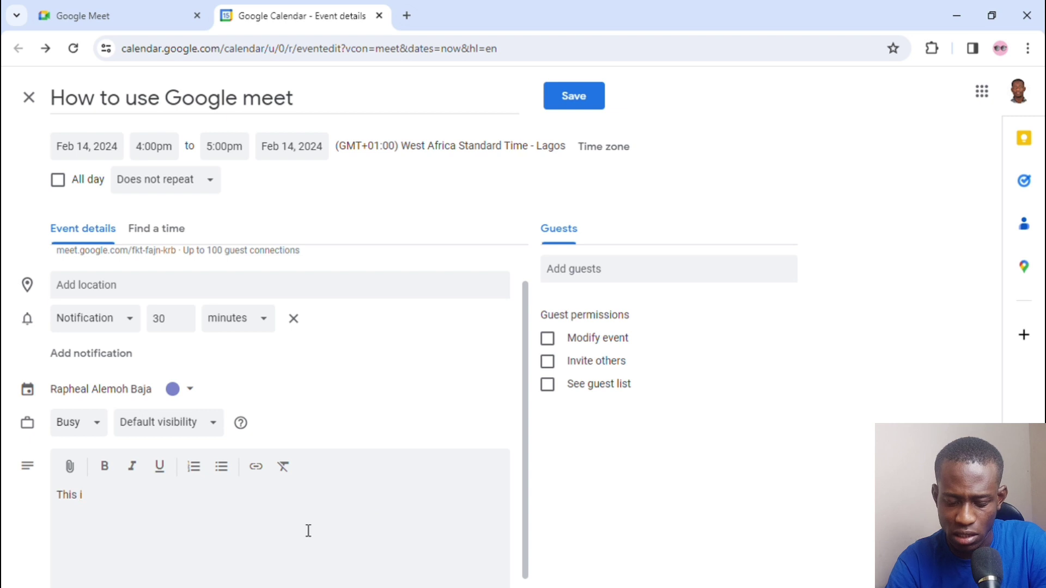
type("s how to us")
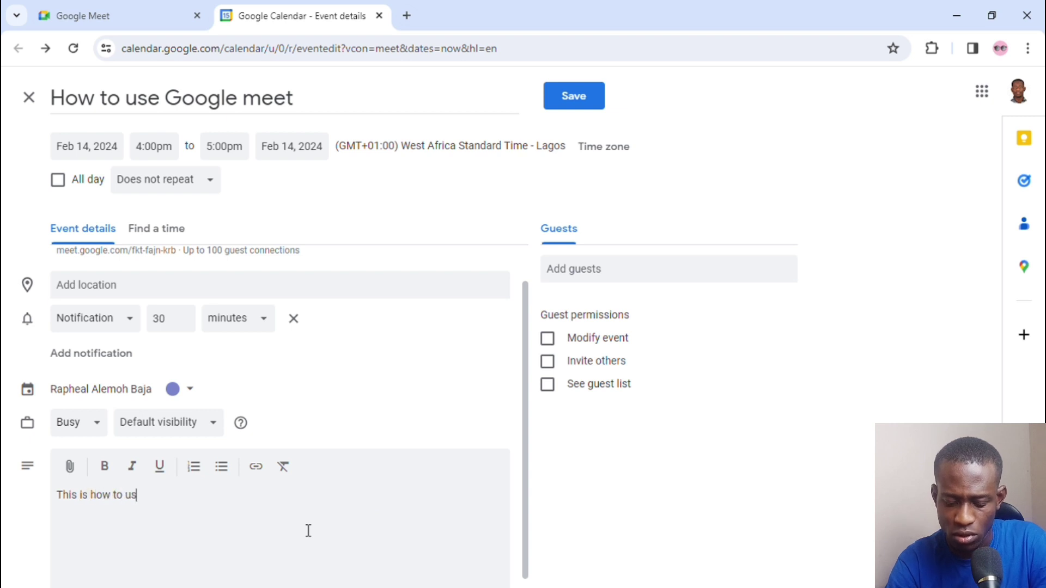
type("e Google meet")
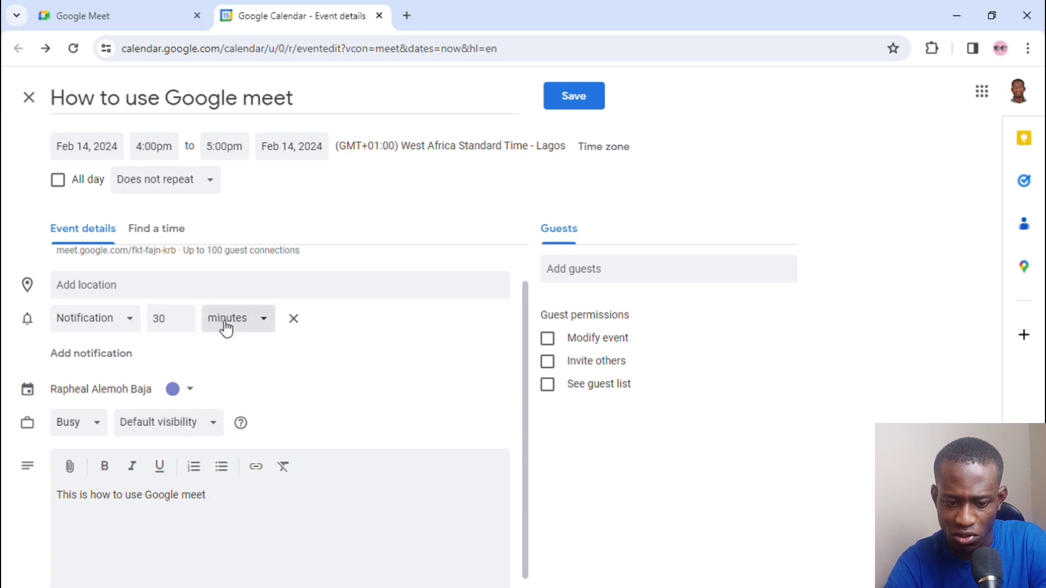
scroll(367, 349, "down", 1)
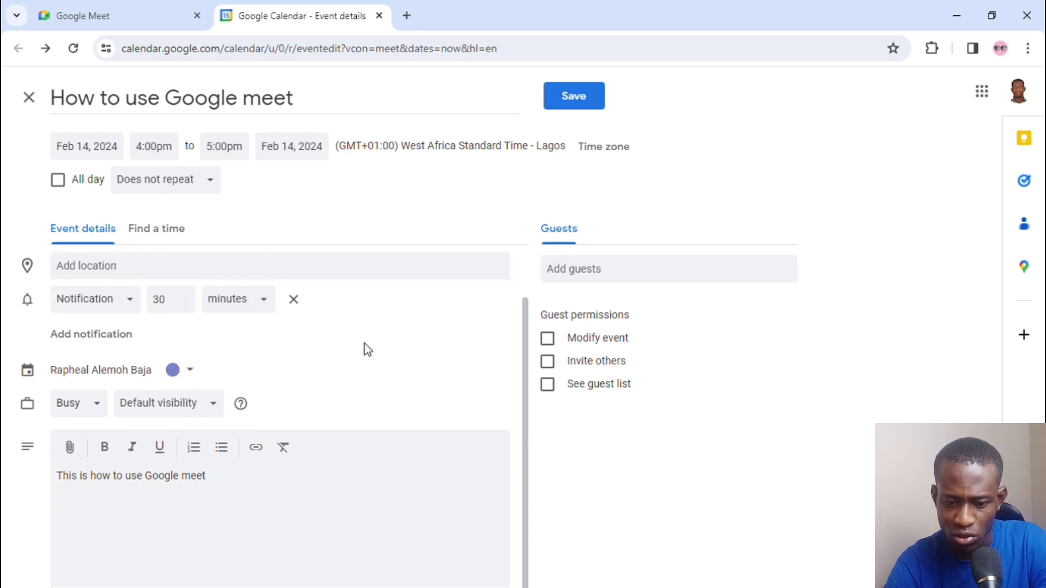
left_click(600, 273)
left_click(599, 303)
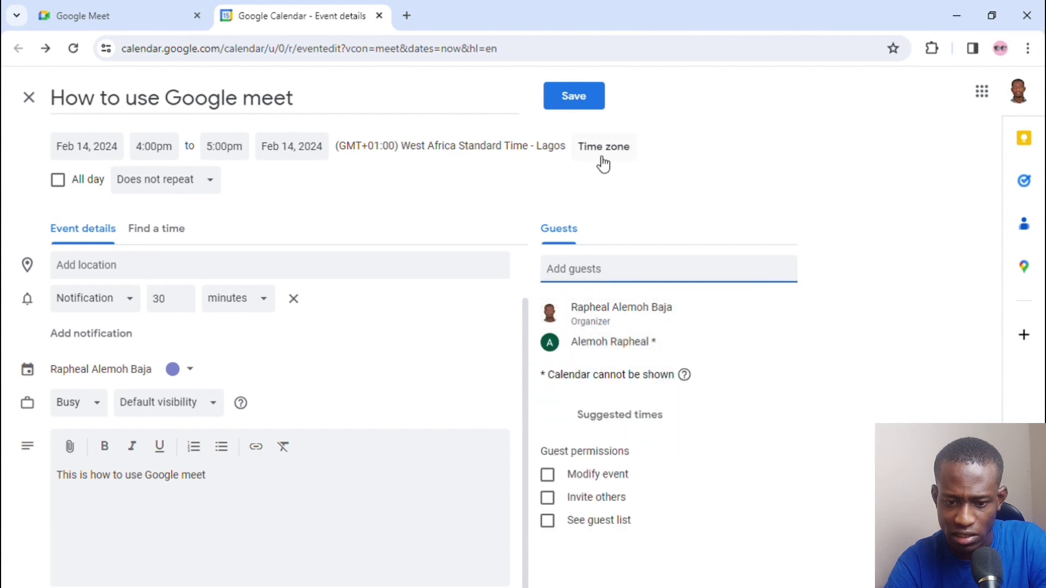
left_click(563, 104)
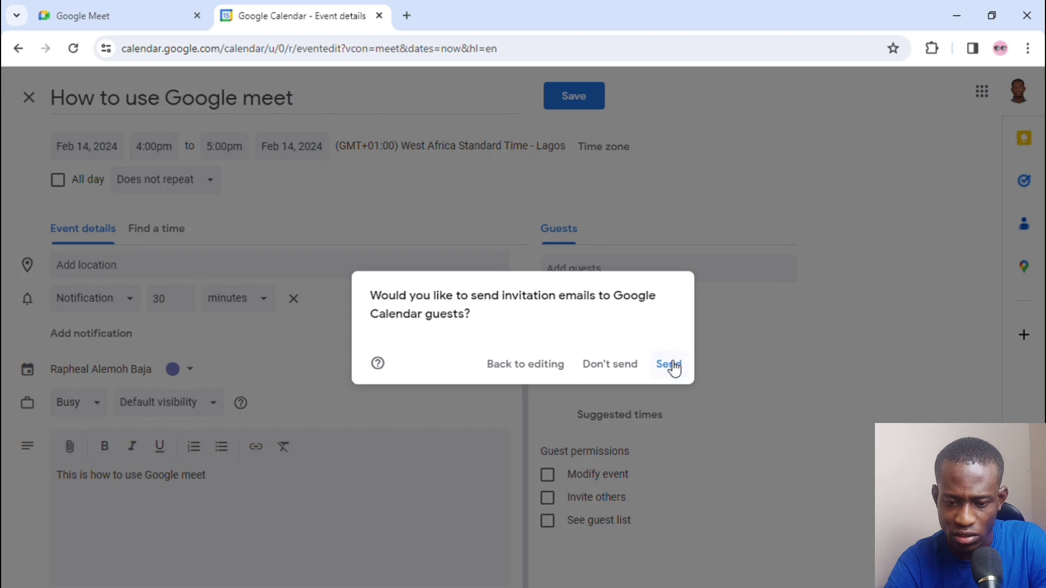
left_click(671, 364)
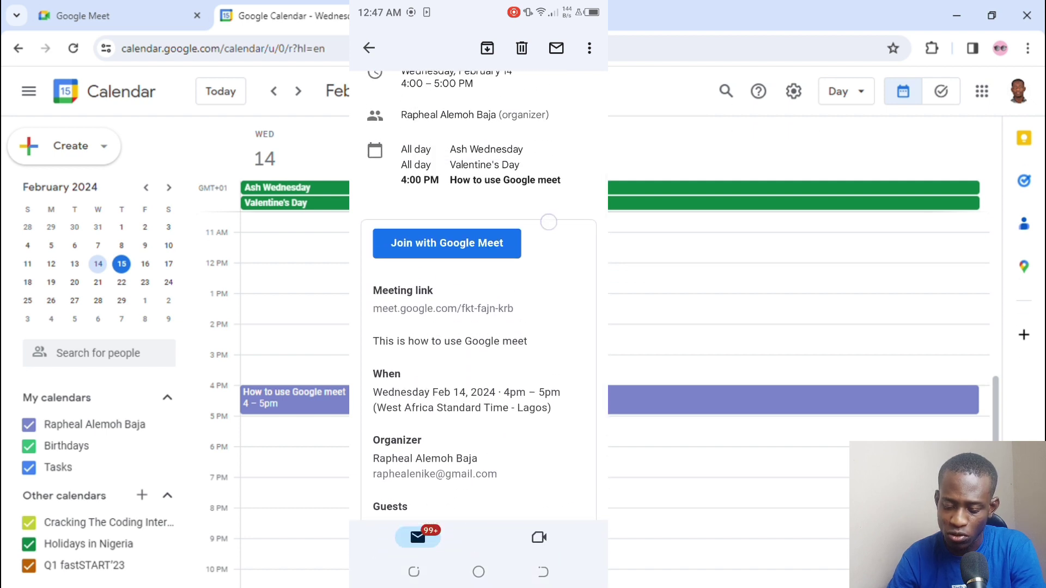
Step: On the phone, scroll the 'How to use Google meet' invitation and join via its Meet link
left_click_drag(548, 221, 527, 371)
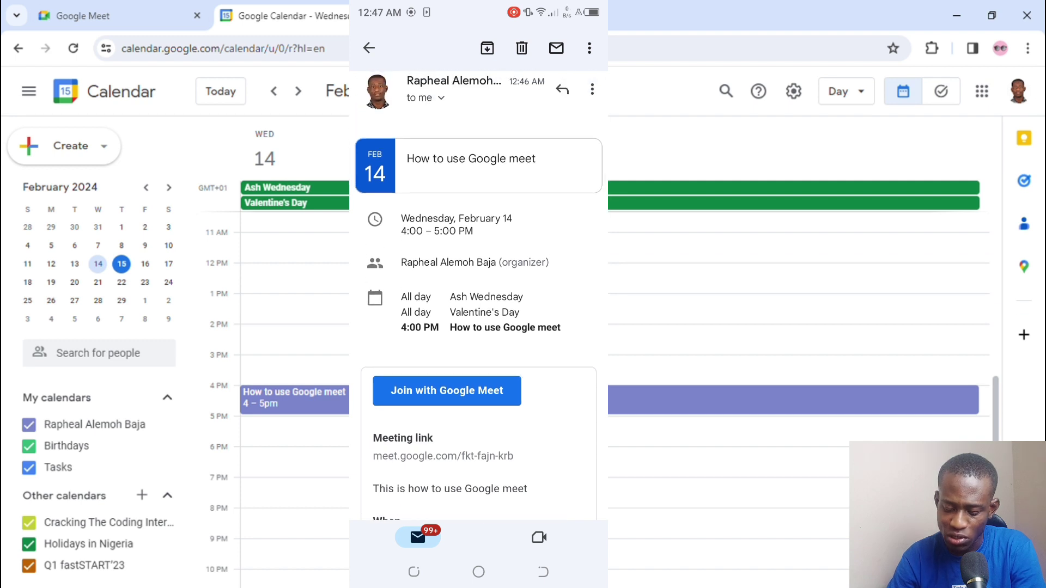
scroll(479, 327, "down", 3)
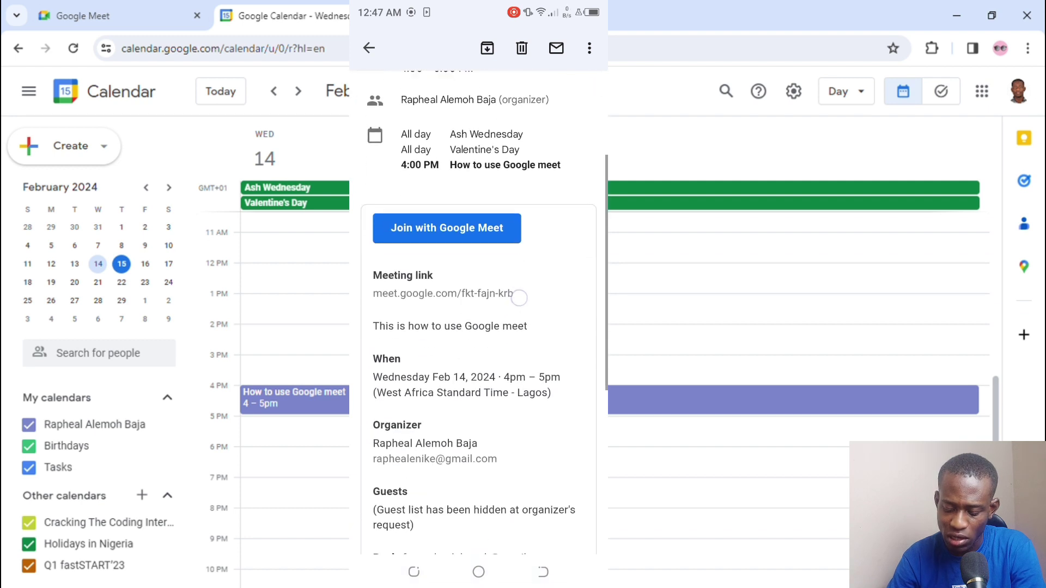
left_click(473, 313)
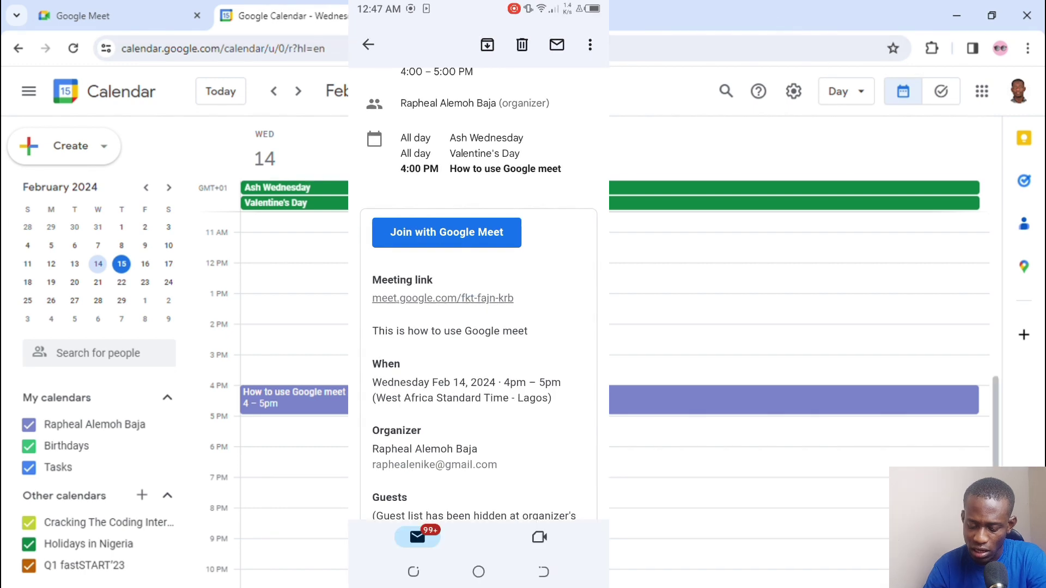
left_click(464, 238)
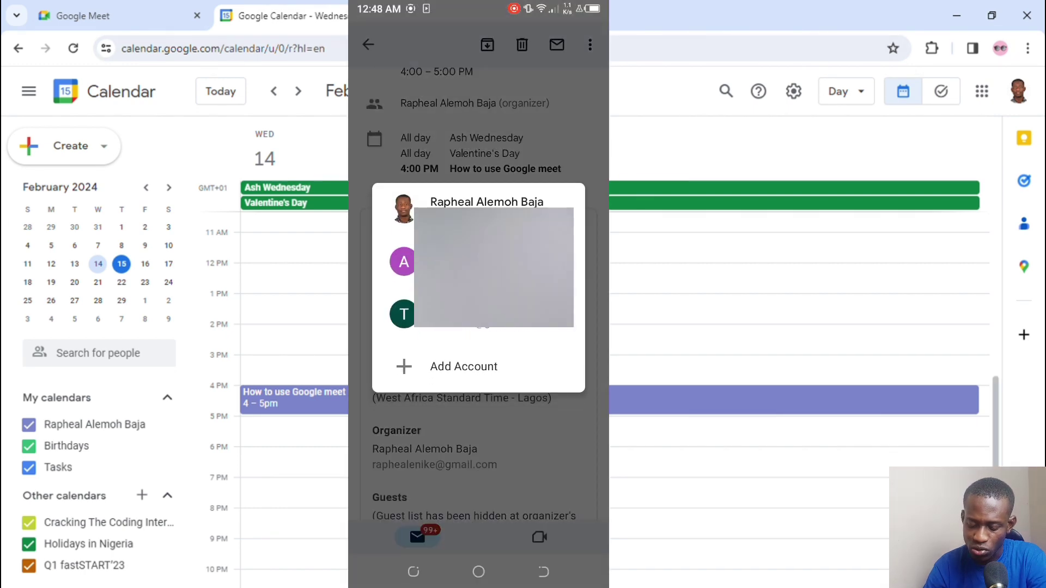